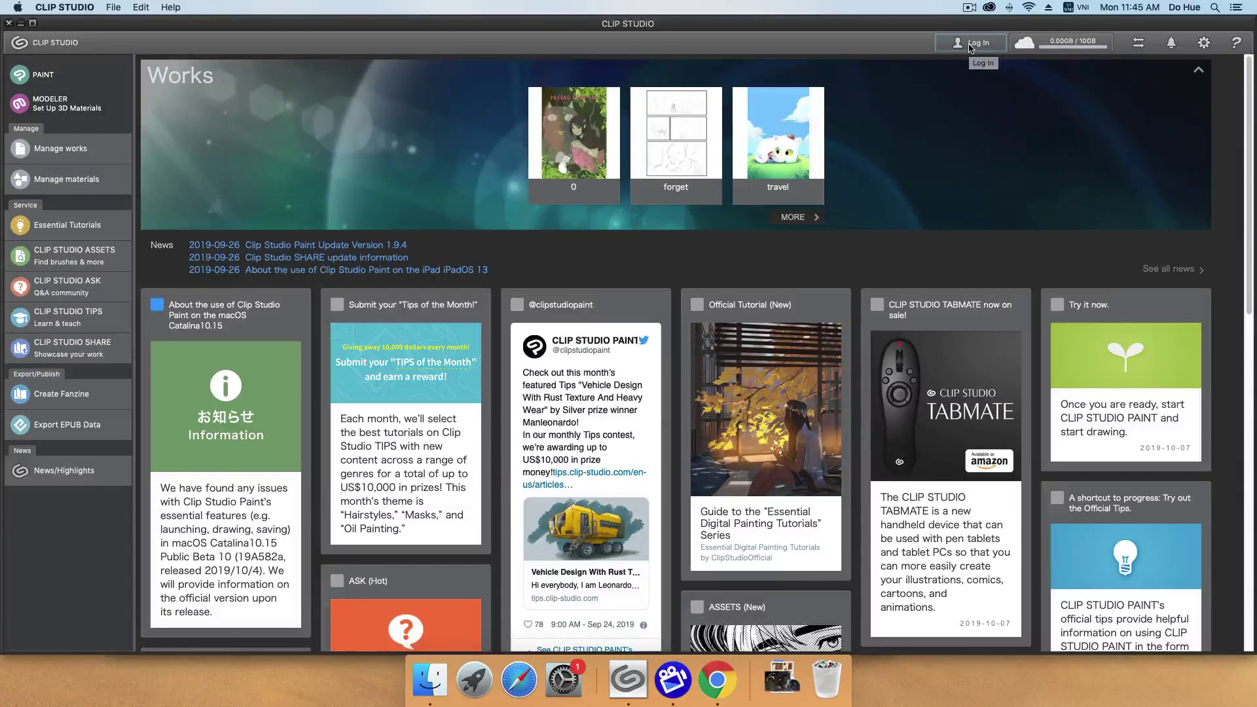
- Sign in to the CLIP STUDIO account by entering the account password in the sign-in form
click(971, 48)
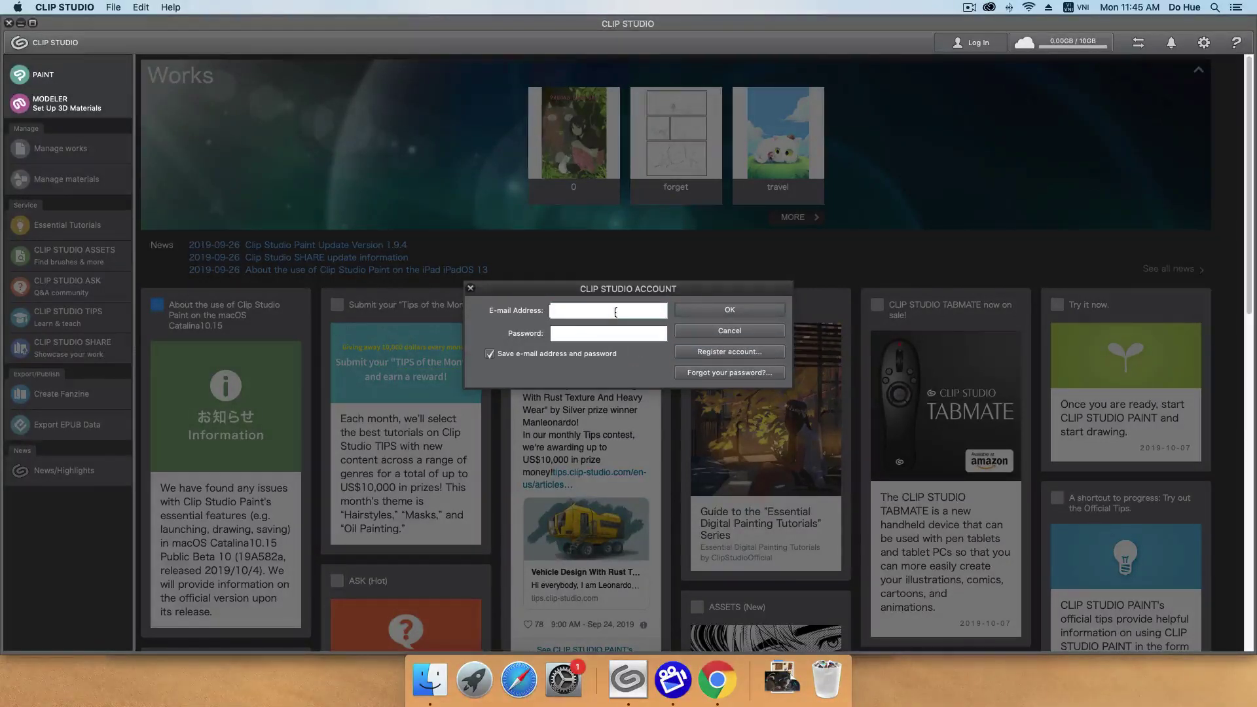
click(587, 331)
text(••••••••••)
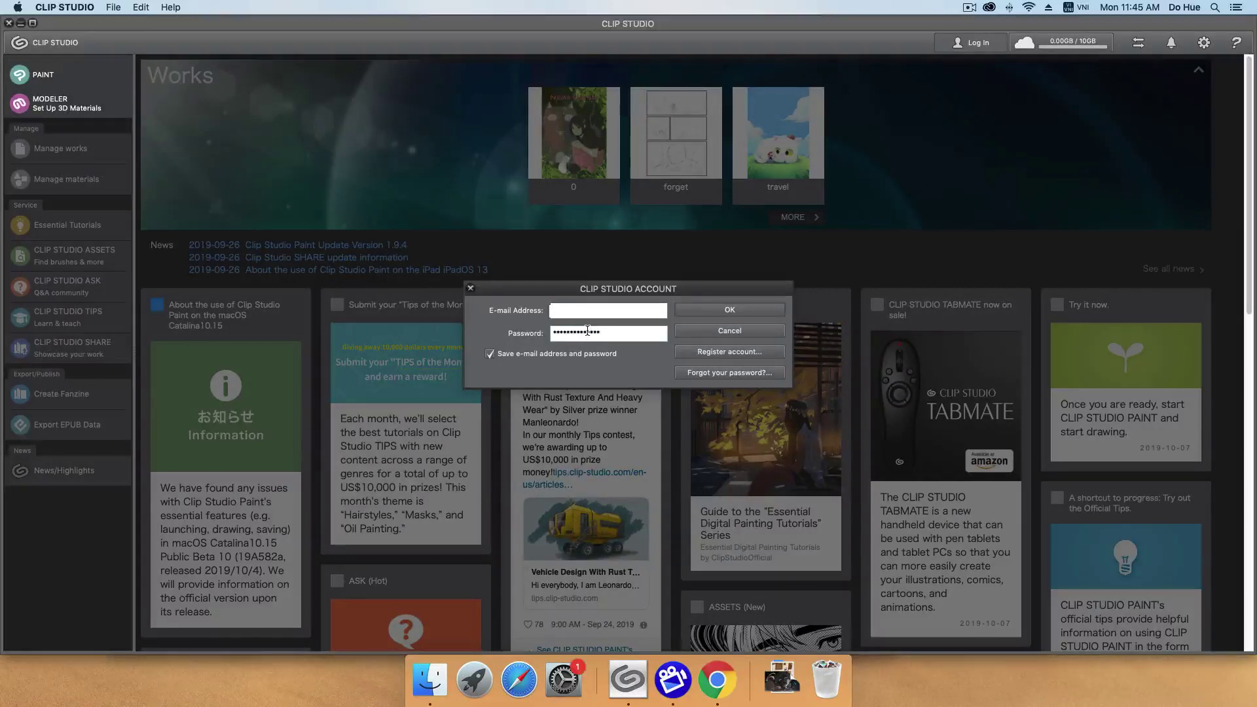
key(Return)
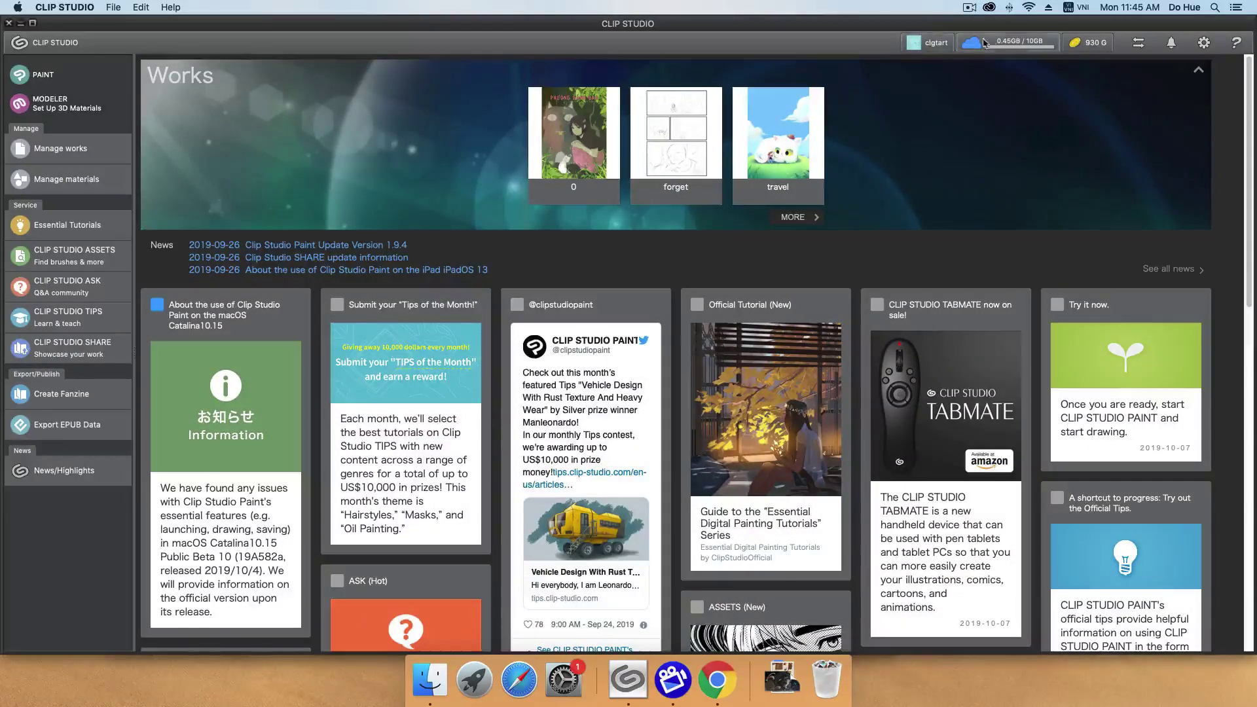
- Open the Cloud page through the account name's Account option in the top bar
click(932, 42)
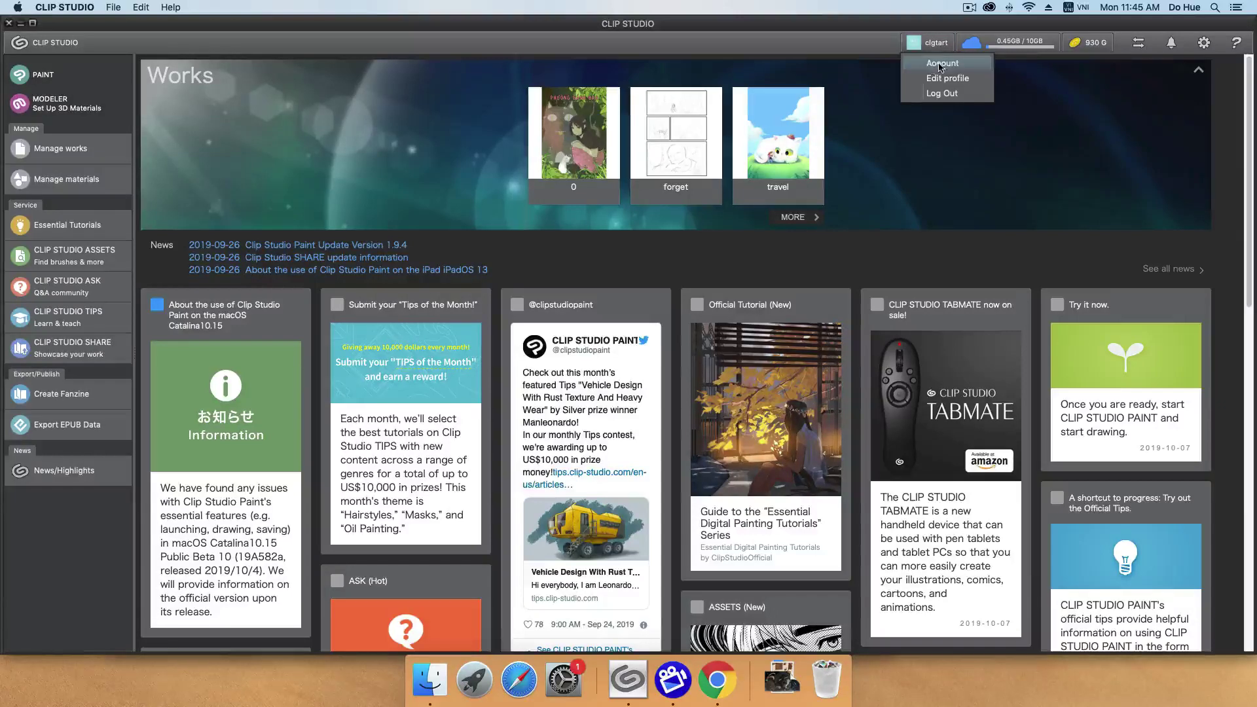
click(1022, 45)
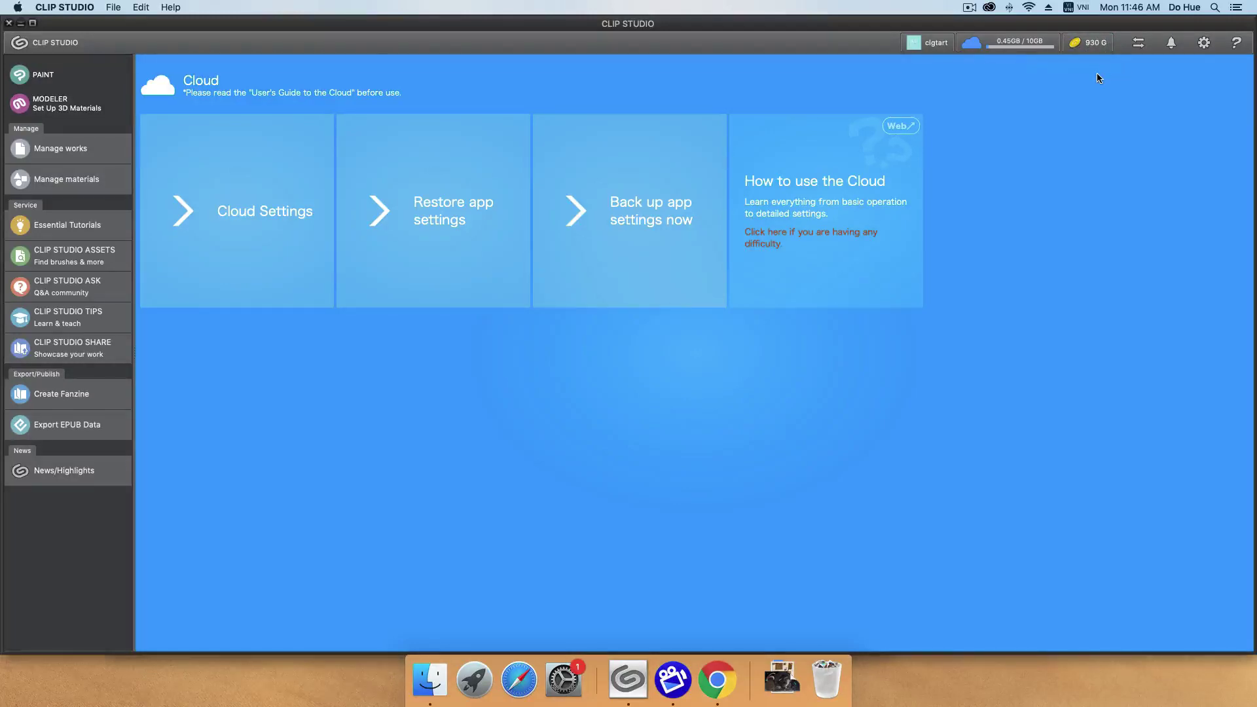
- Check the Communication Management transfer log, glance at notifications and settings, then return home
click(1136, 44)
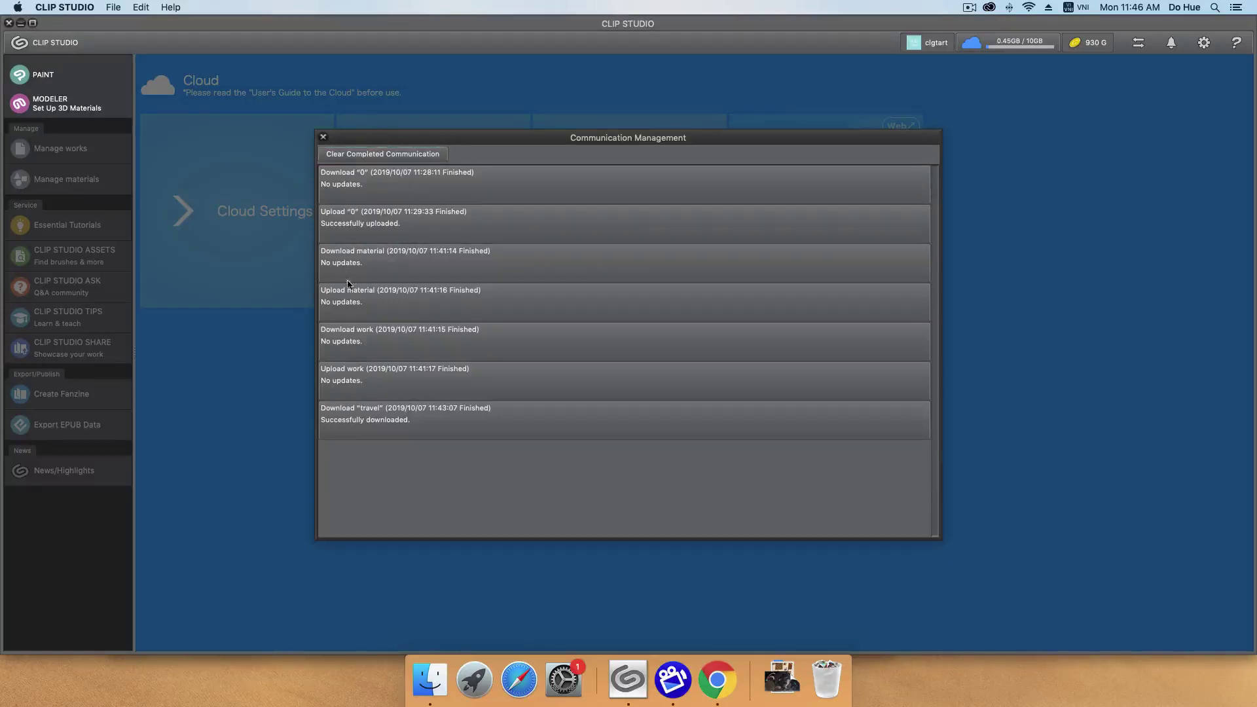
click(322, 133)
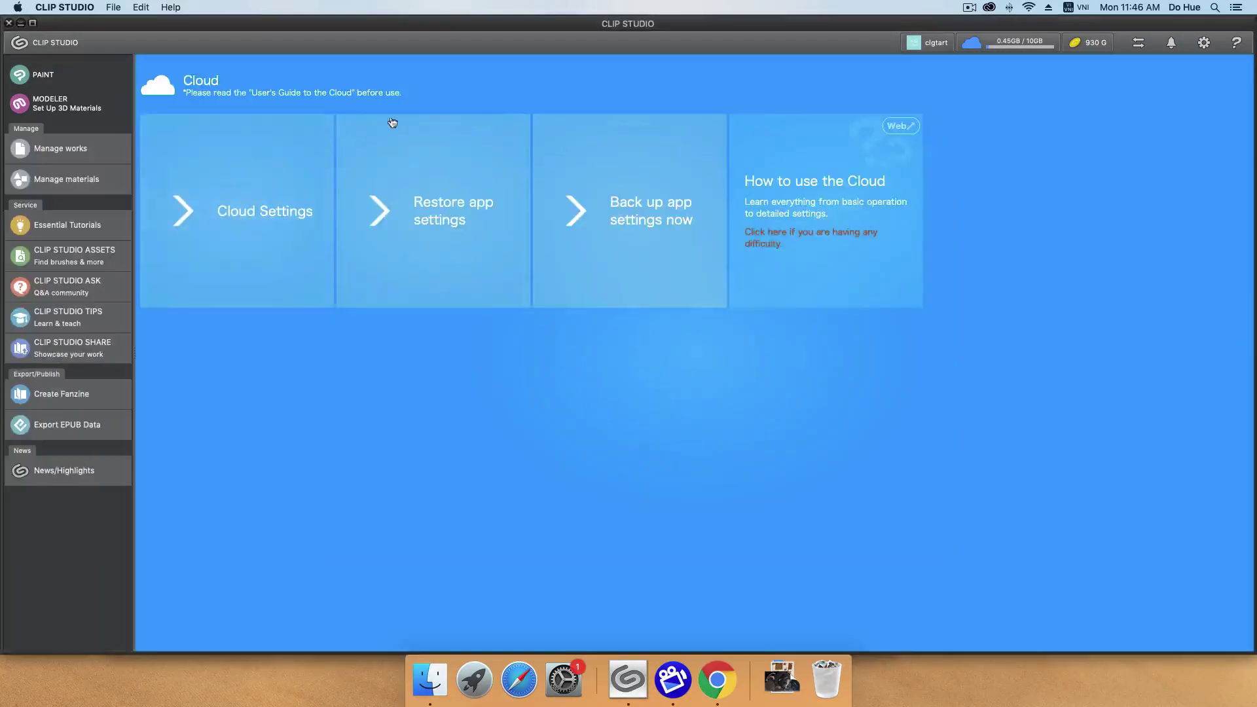
click(1171, 43)
click(1171, 43)
click(1203, 43)
click(1204, 44)
click(60, 46)
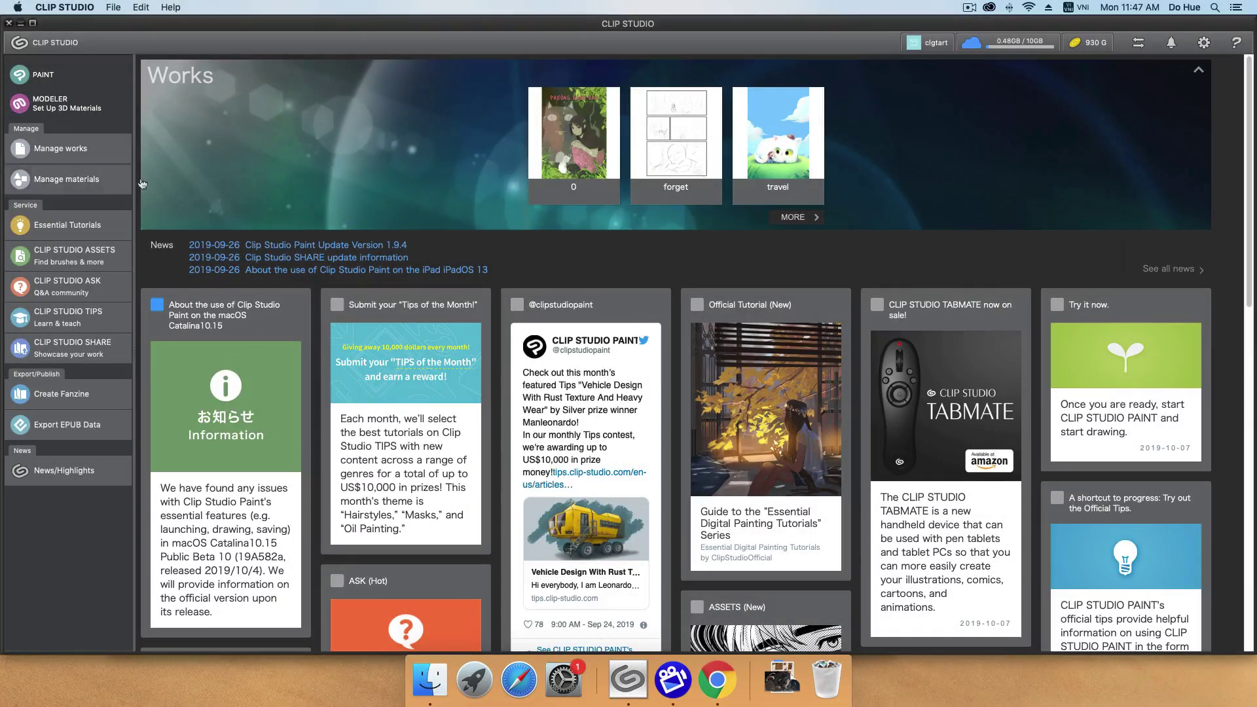
- In Manage works, compare the 24 cloud works with the three works on this device
click(75, 156)
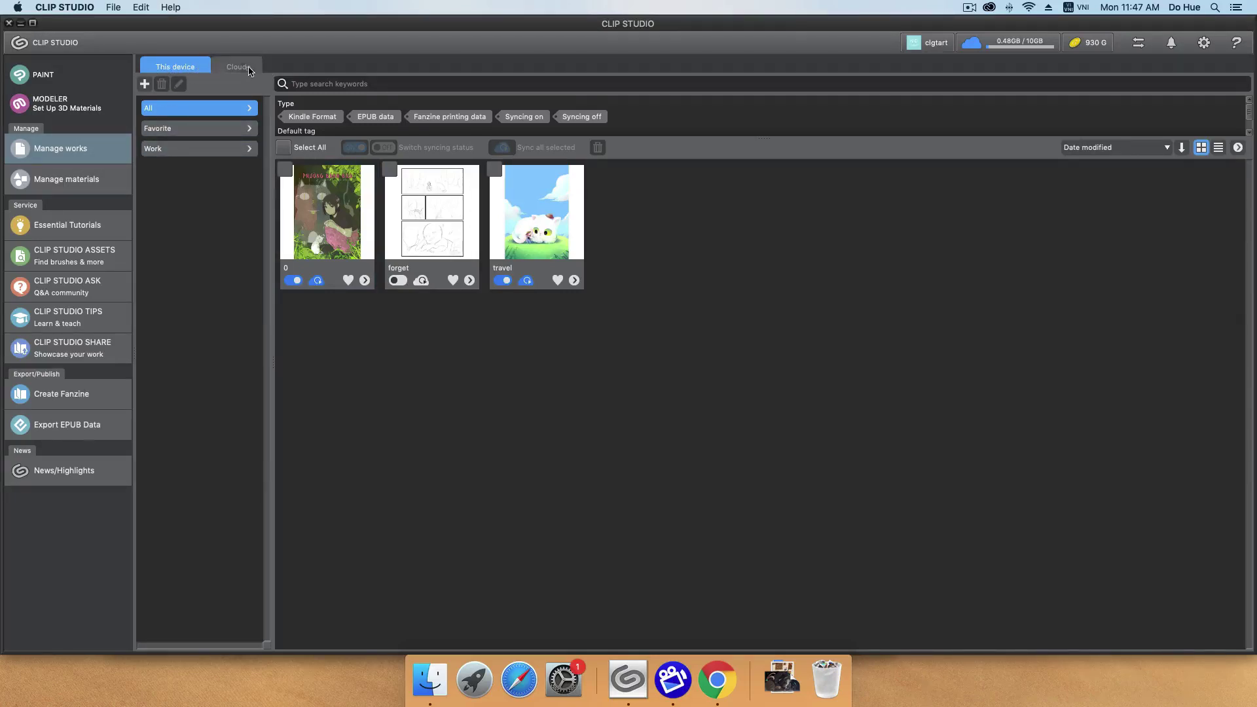
click(229, 69)
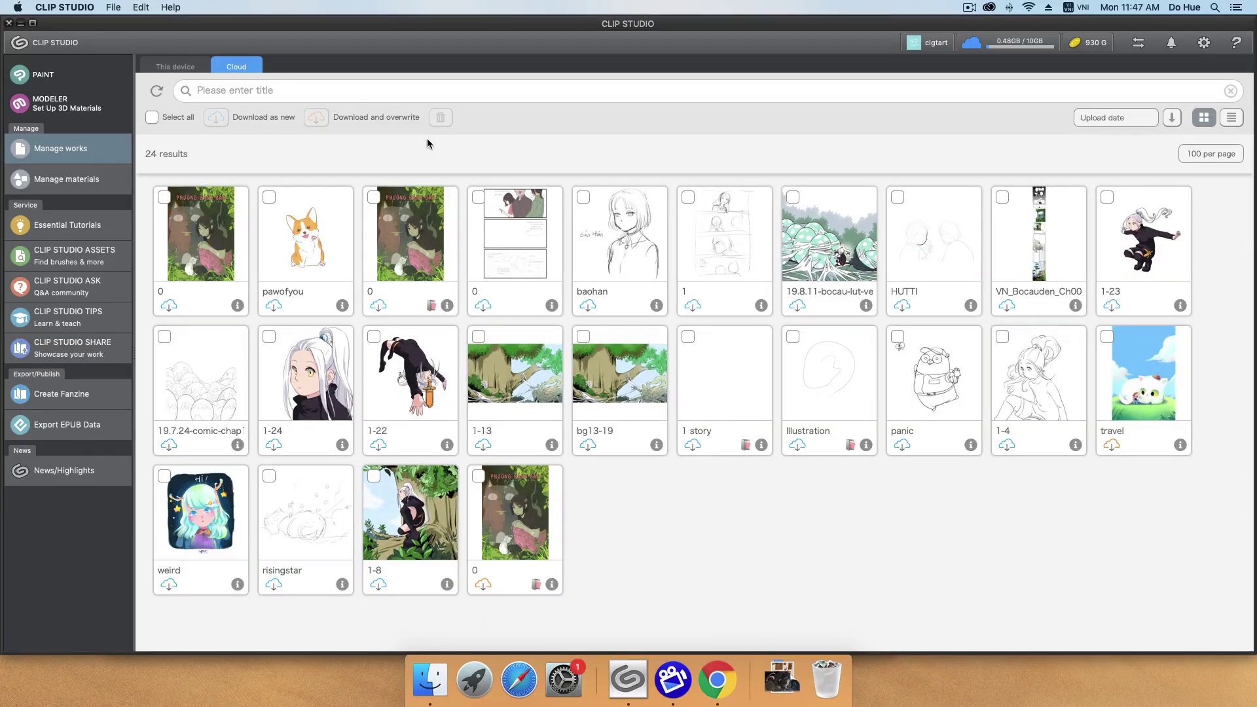
click(186, 66)
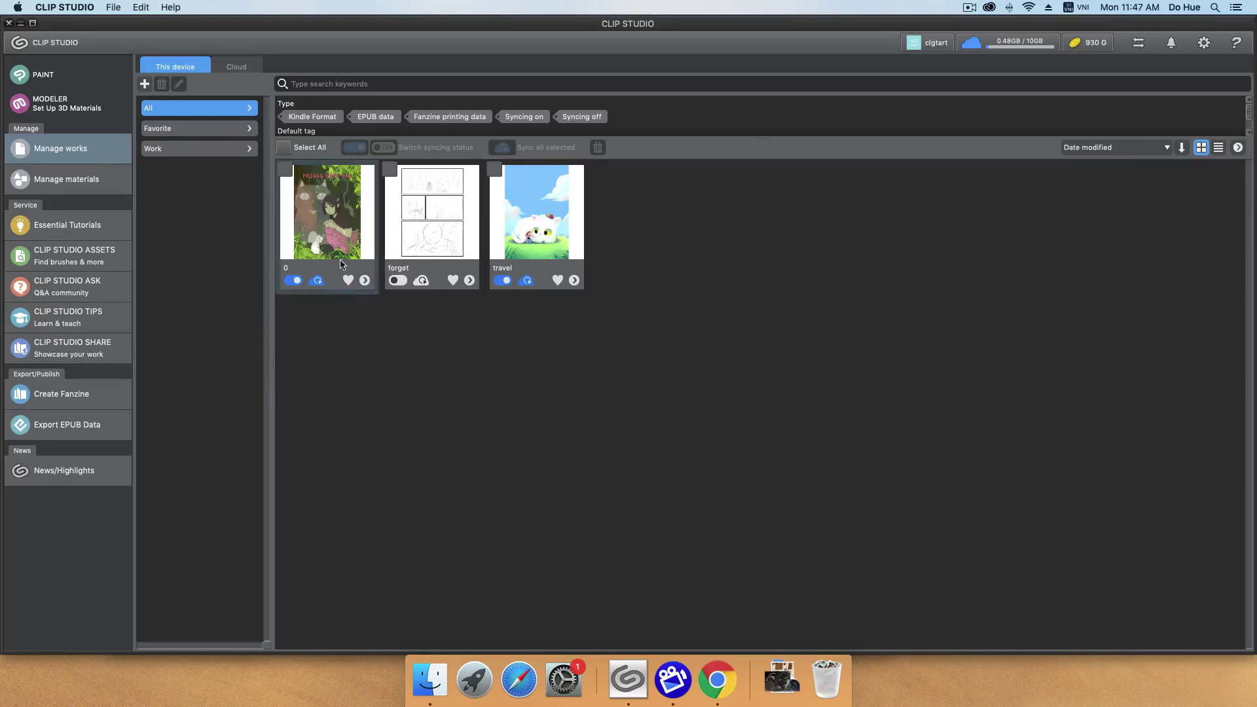
- Favourite work 0 and filter the works by Favorite, Work, then All
click(349, 286)
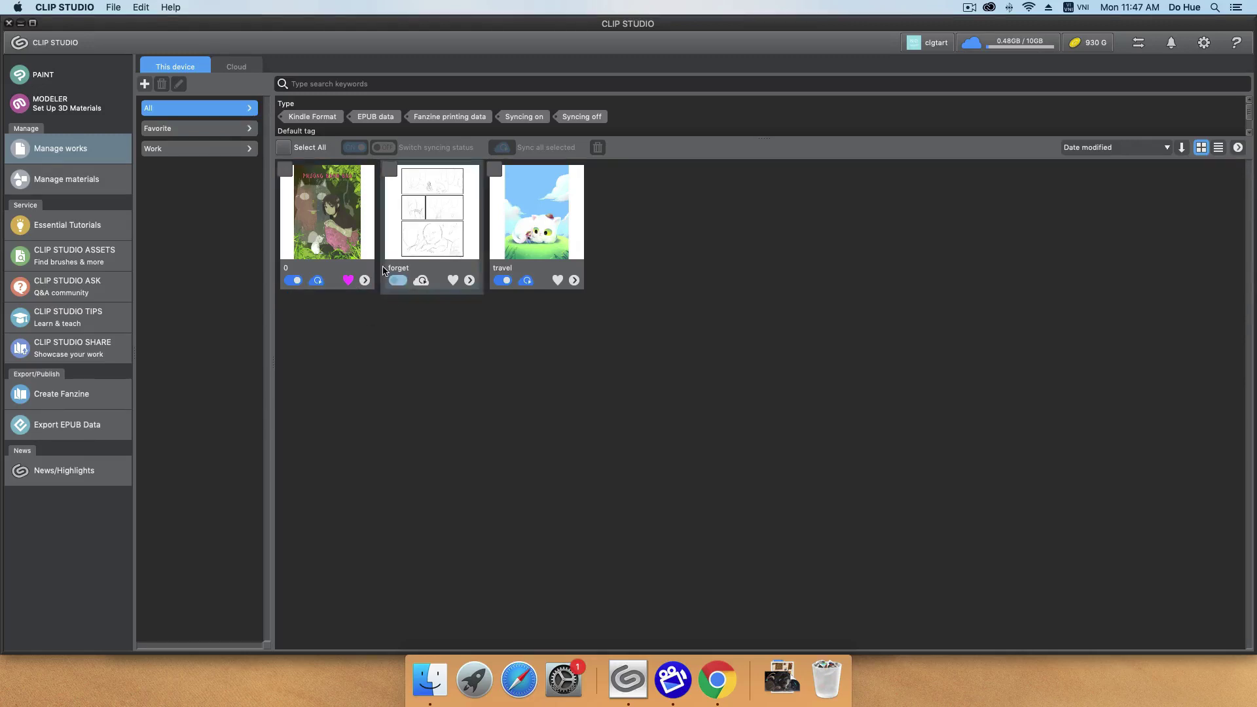
click(197, 128)
click(227, 149)
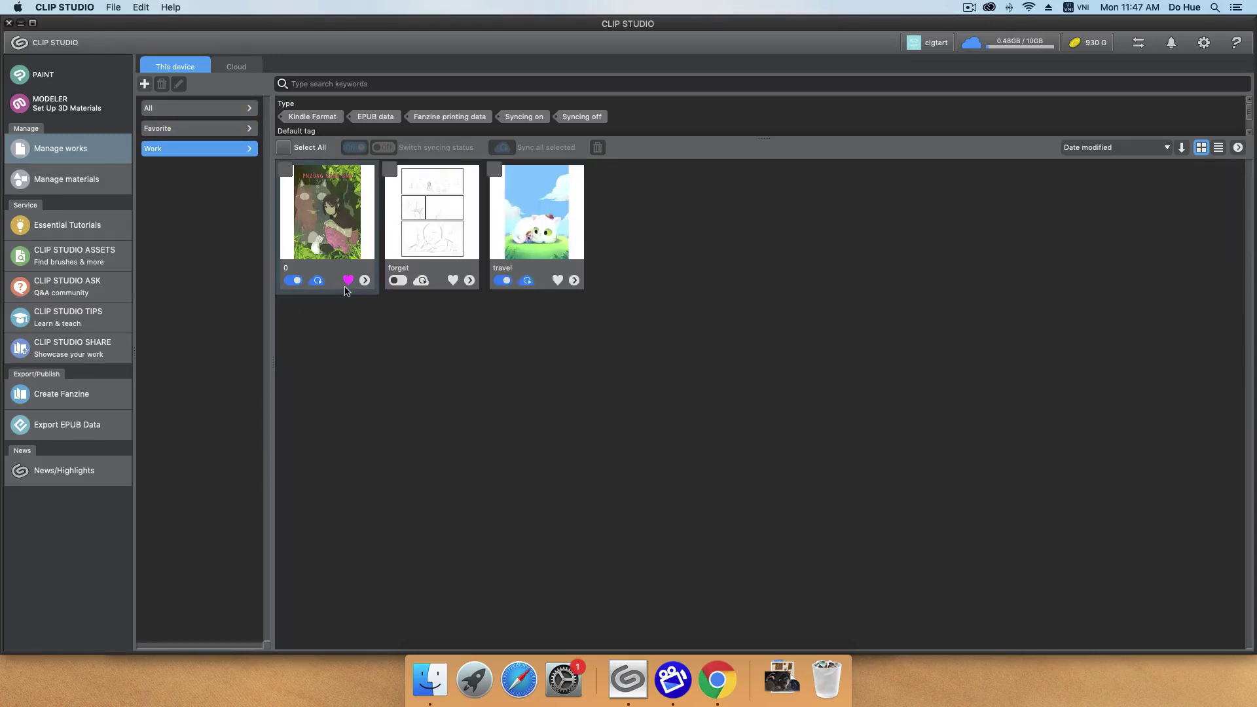
click(229, 109)
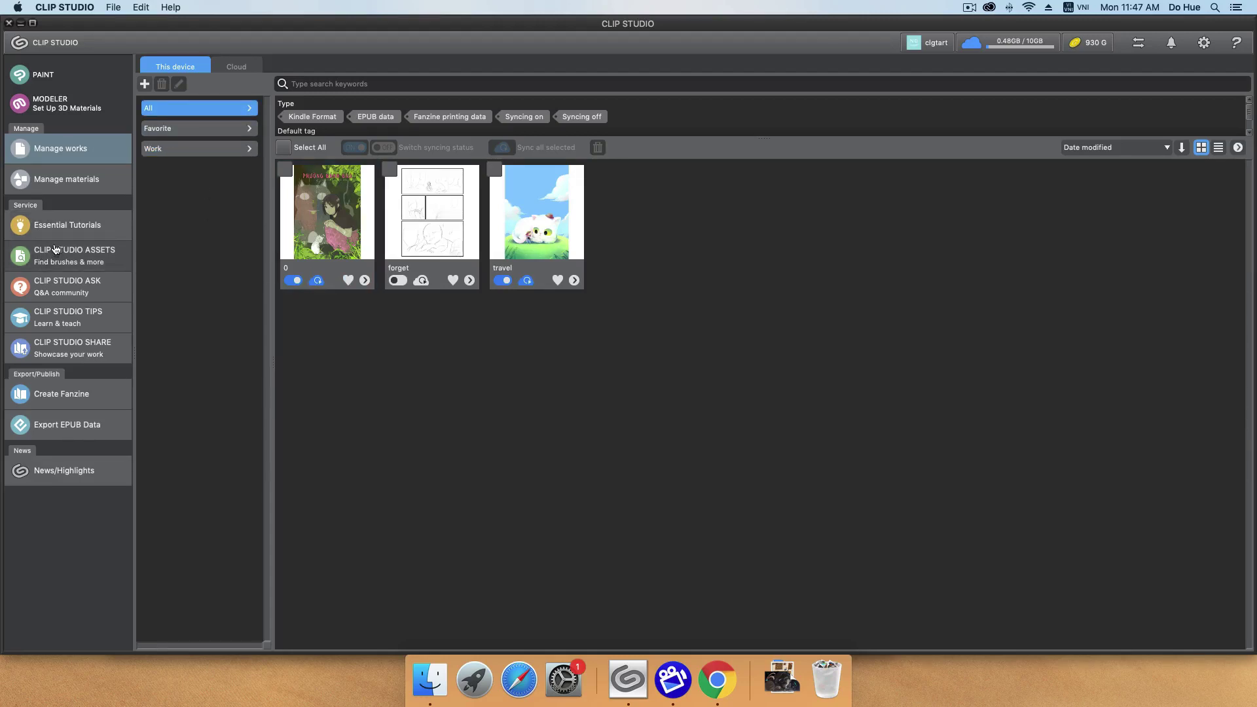
- View cloud and on-device materials, then scroll through the Essential Tutorials for beginners
click(63, 186)
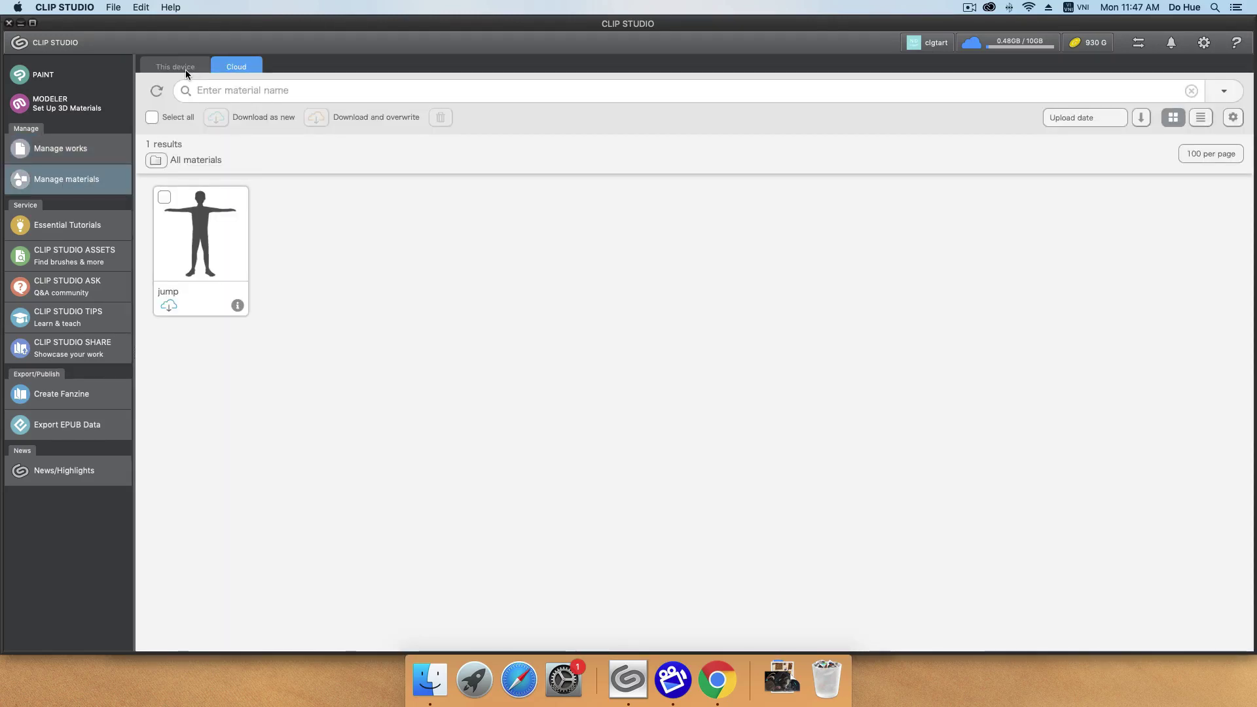
click(186, 65)
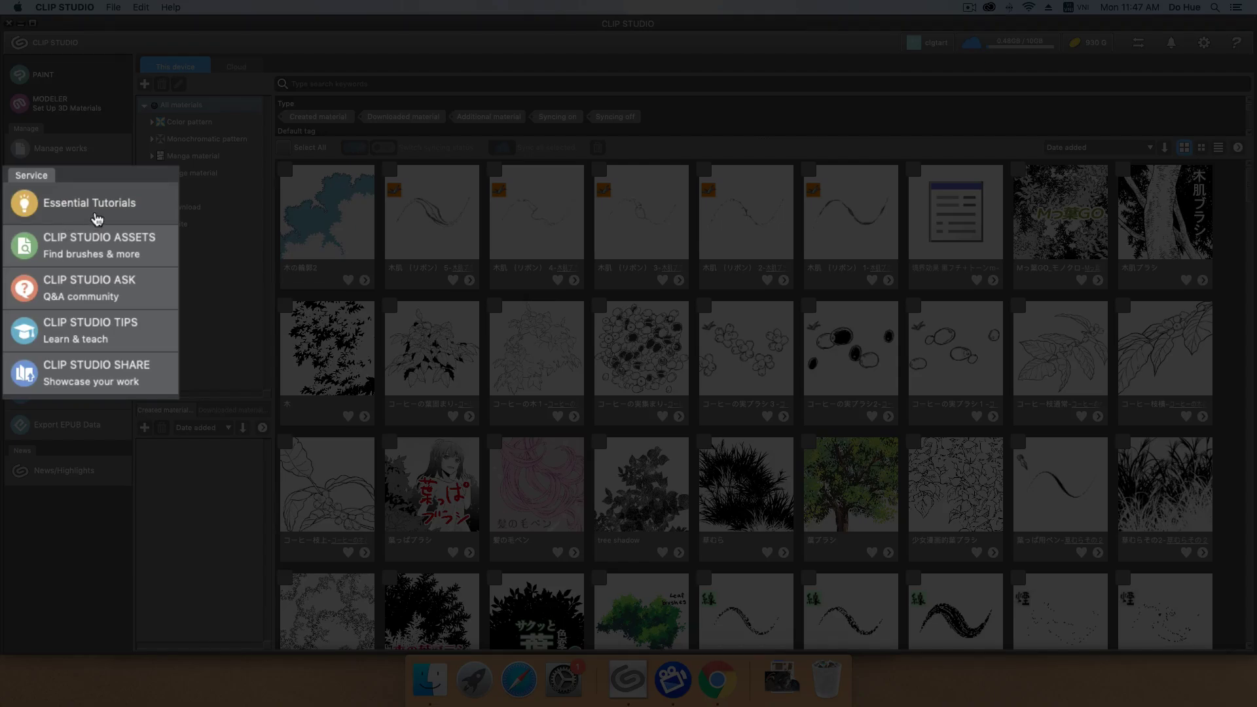
click(97, 218)
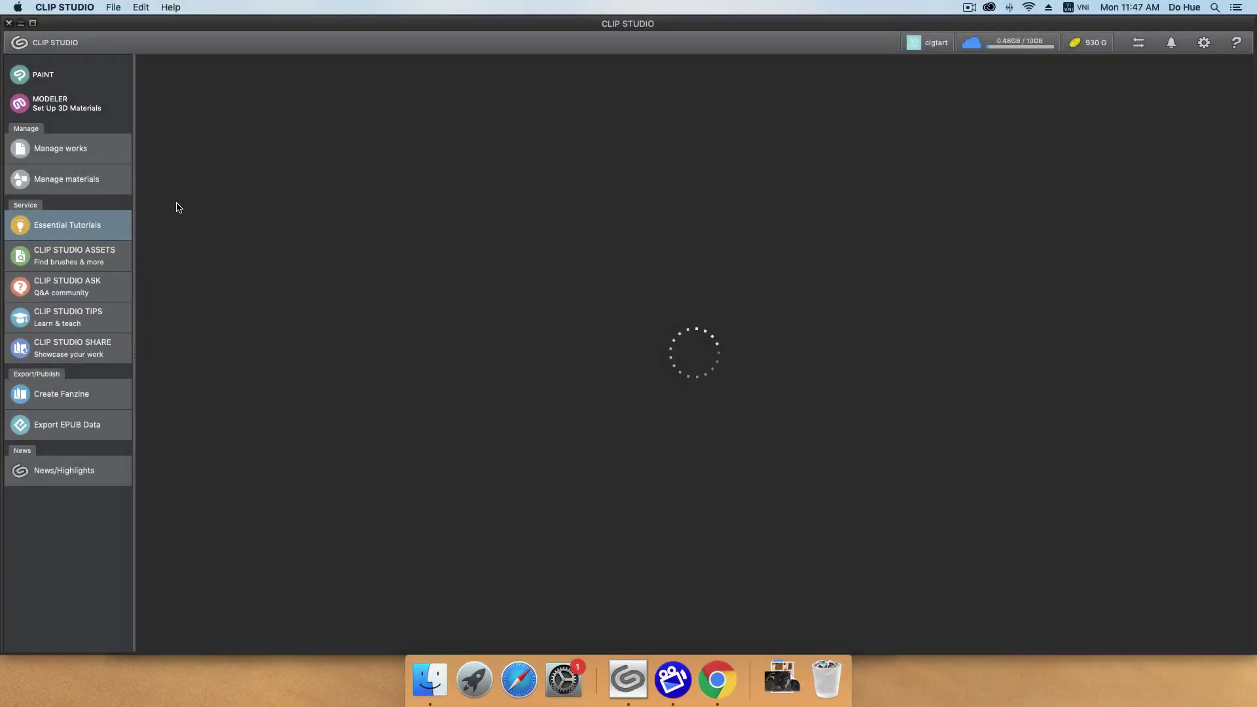
scroll(496, 213, down, 2)
scroll(496, 218, down, 5)
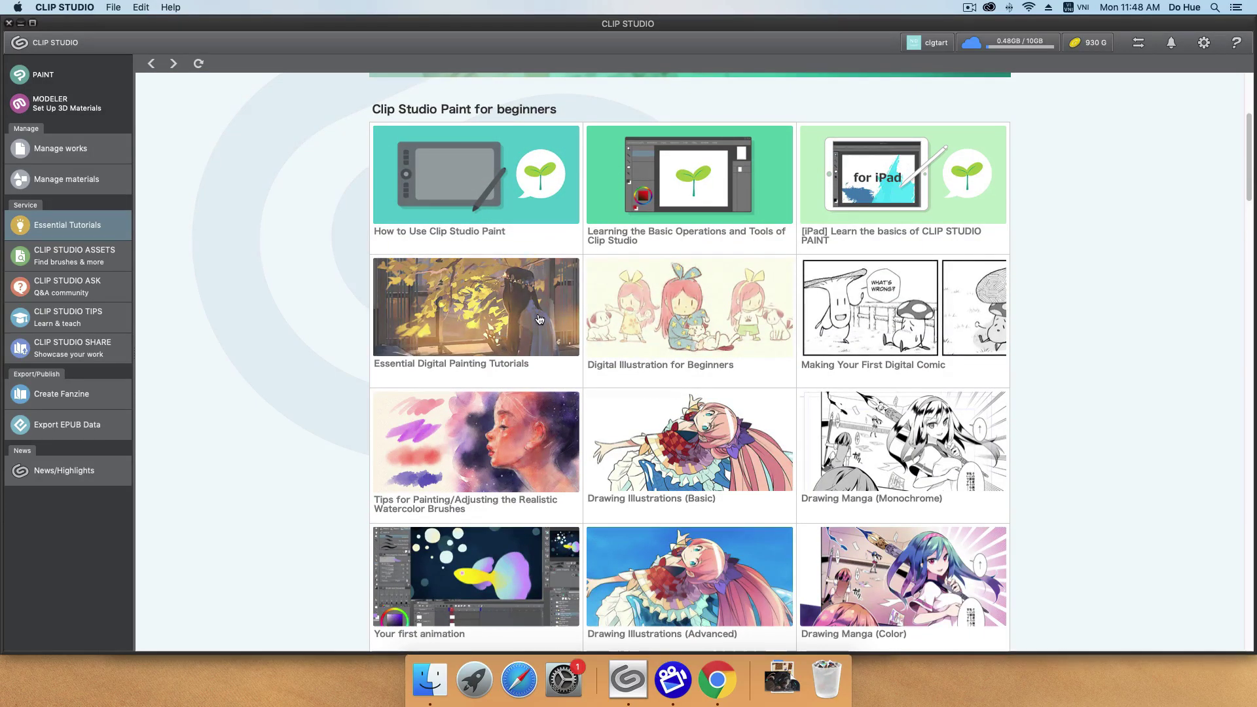
scroll(527, 376, down, 1)
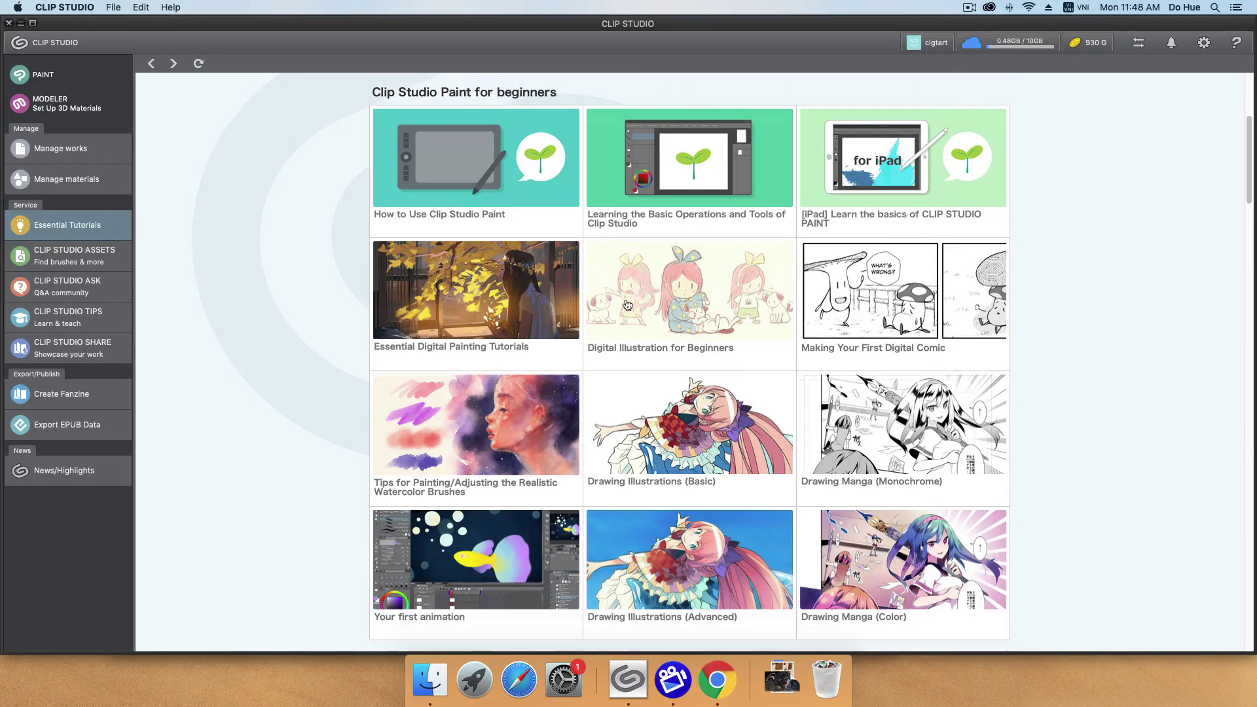
click(66, 252)
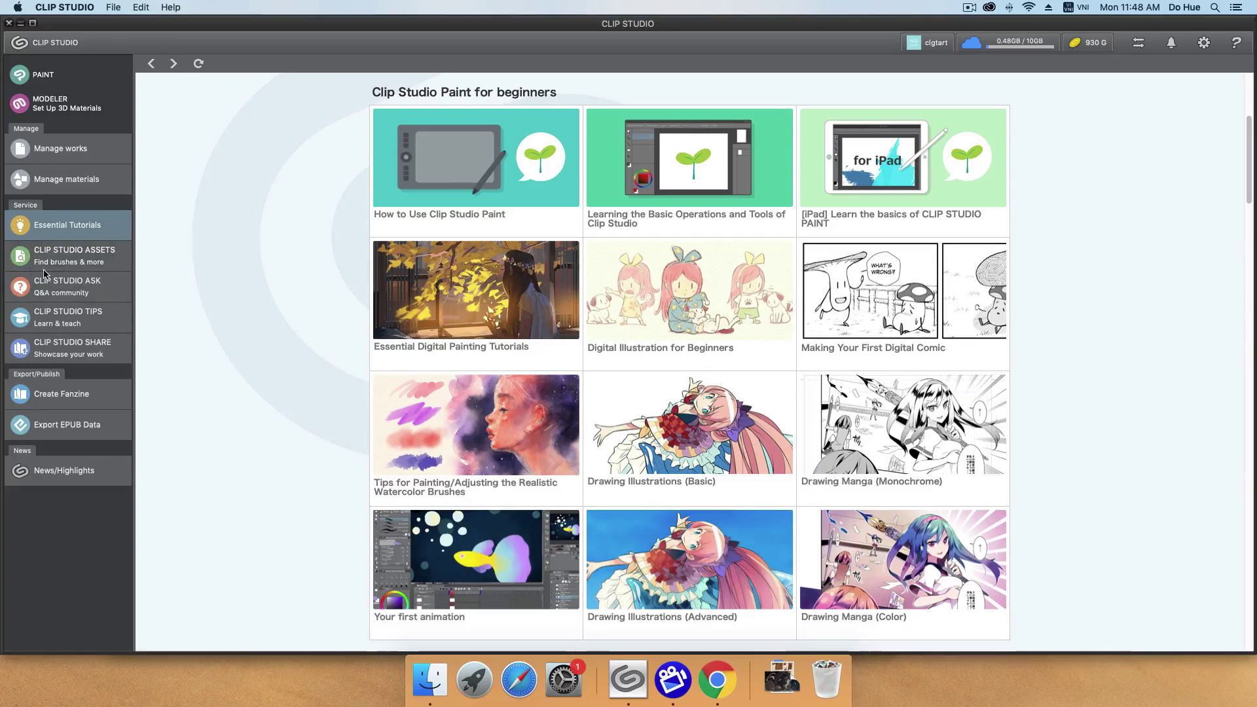
- Search CLIP STUDIO ASSETS for 'leaf' and scroll through the 729 results
click(97, 262)
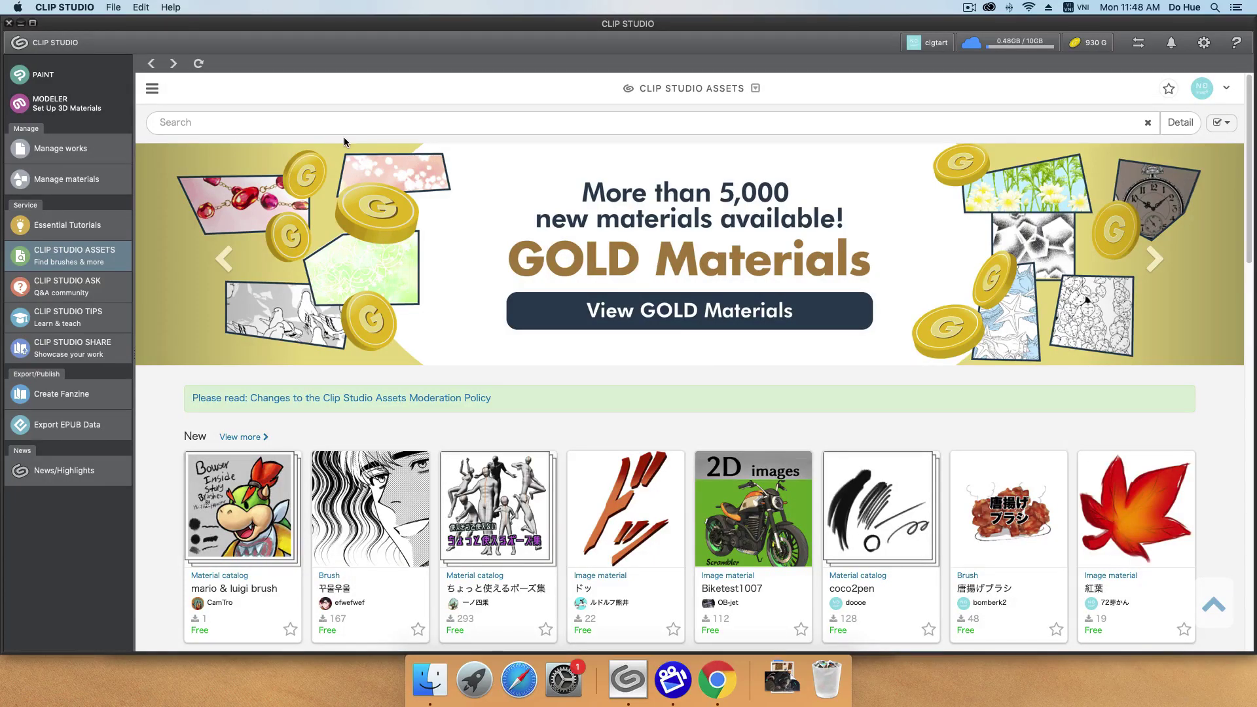
text(leaf)
key(Return)
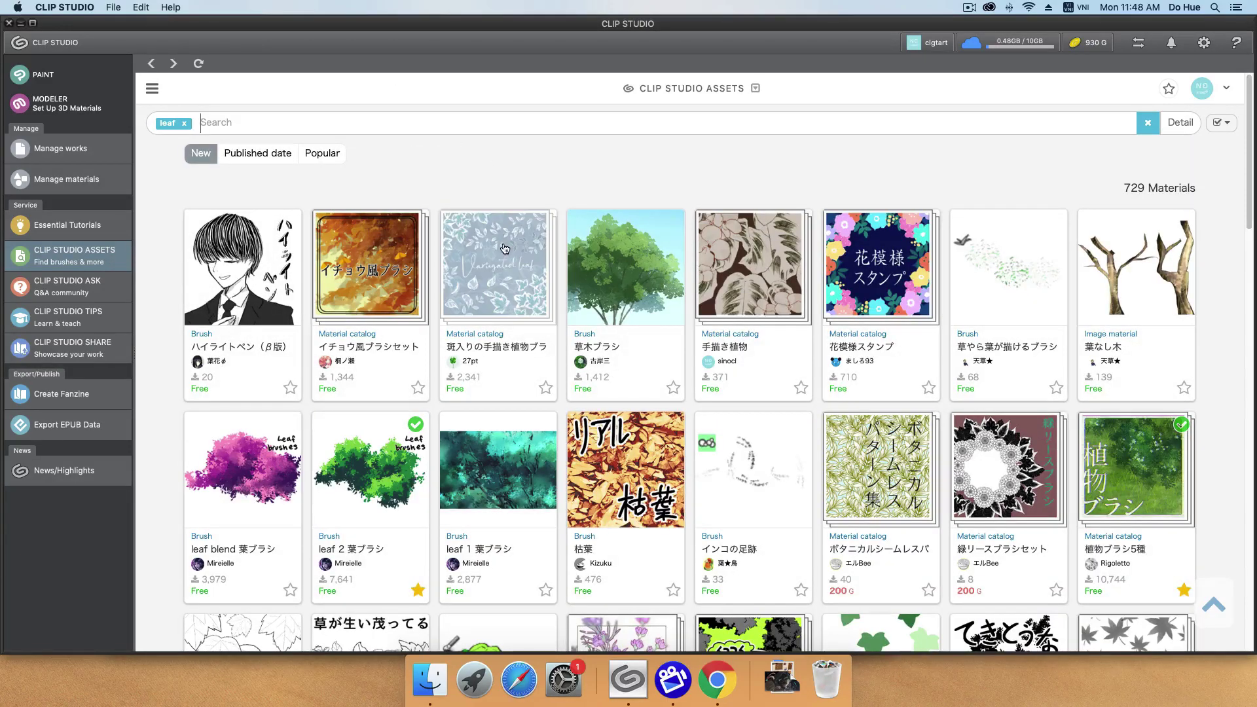
scroll(504, 247, down, 5)
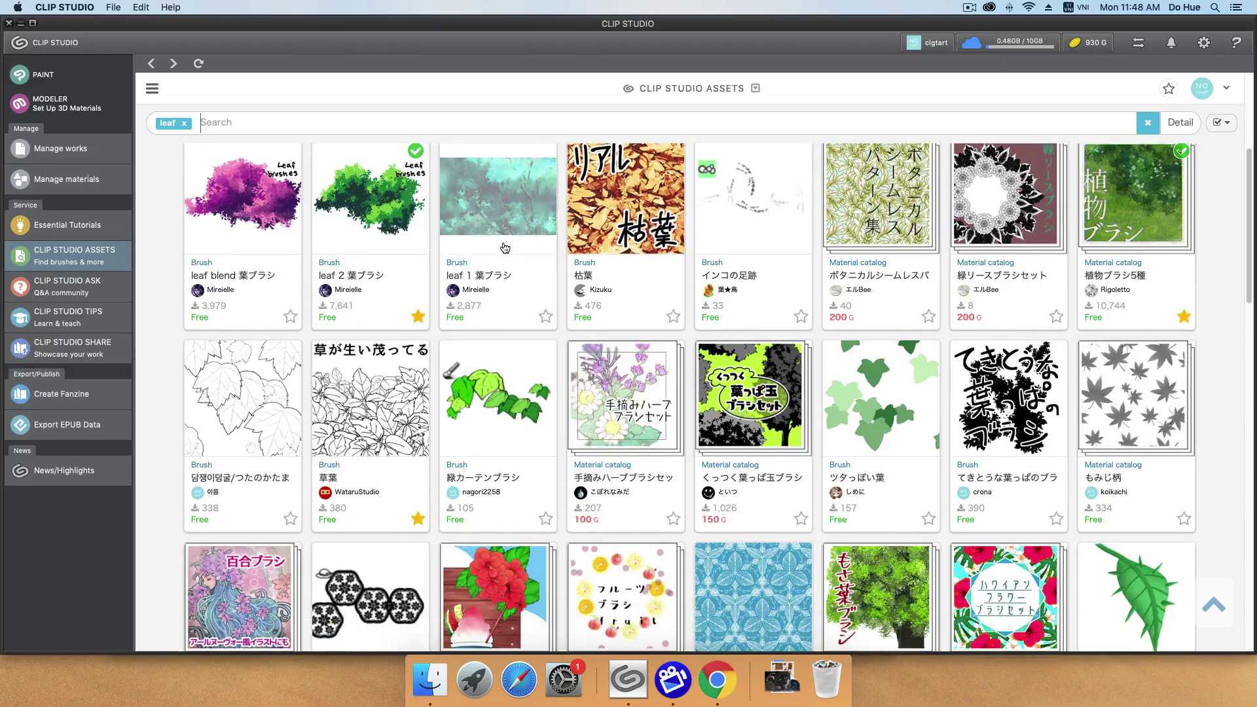
scroll(505, 242, down, 5)
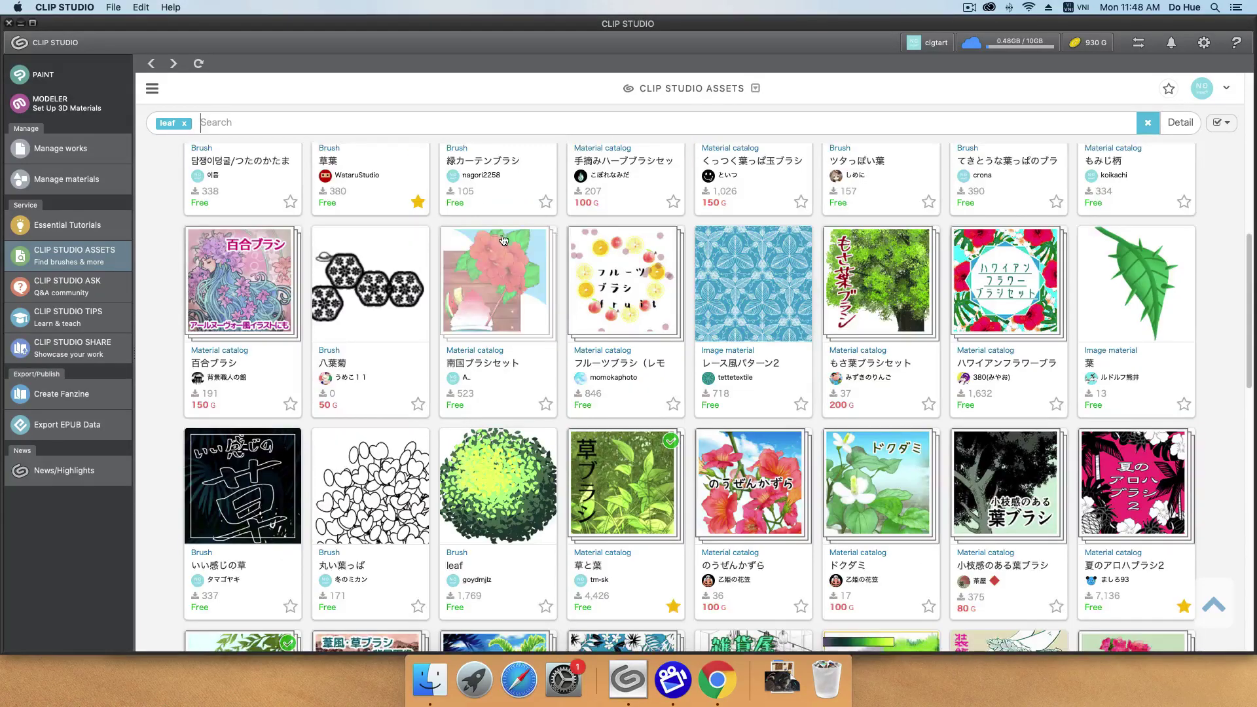
scroll(579, 254, down, 3)
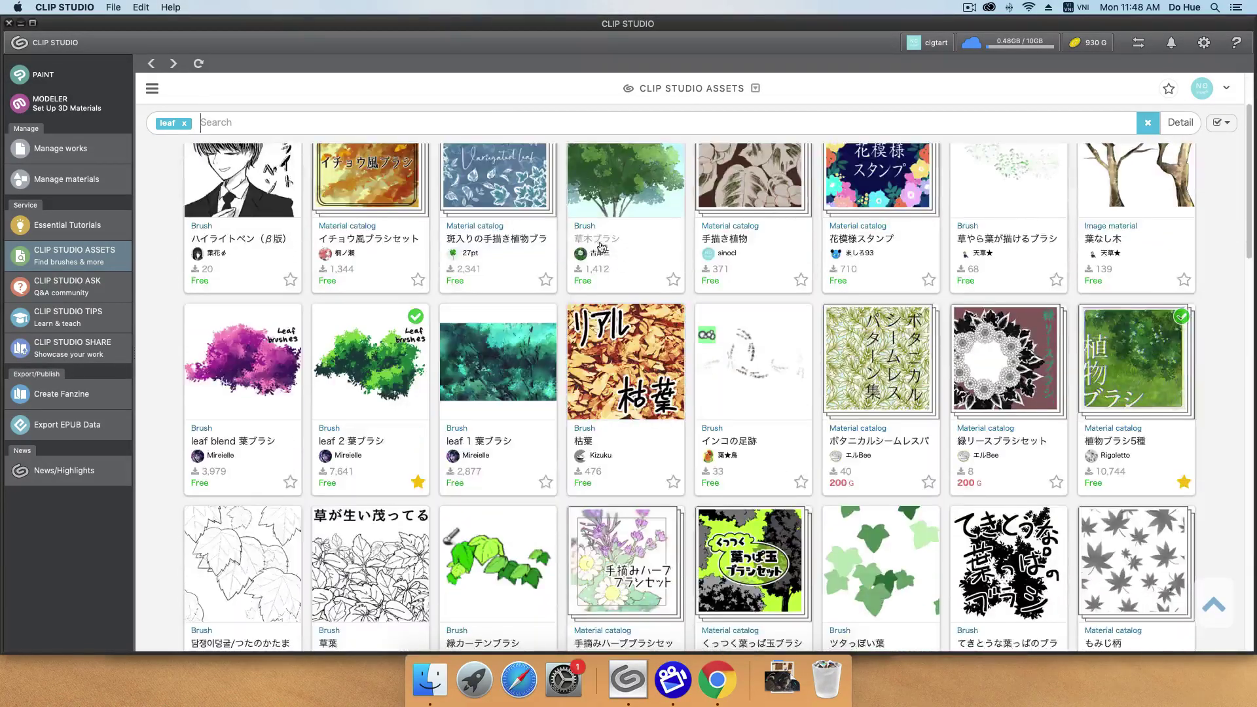
scroll(668, 296, down, 5)
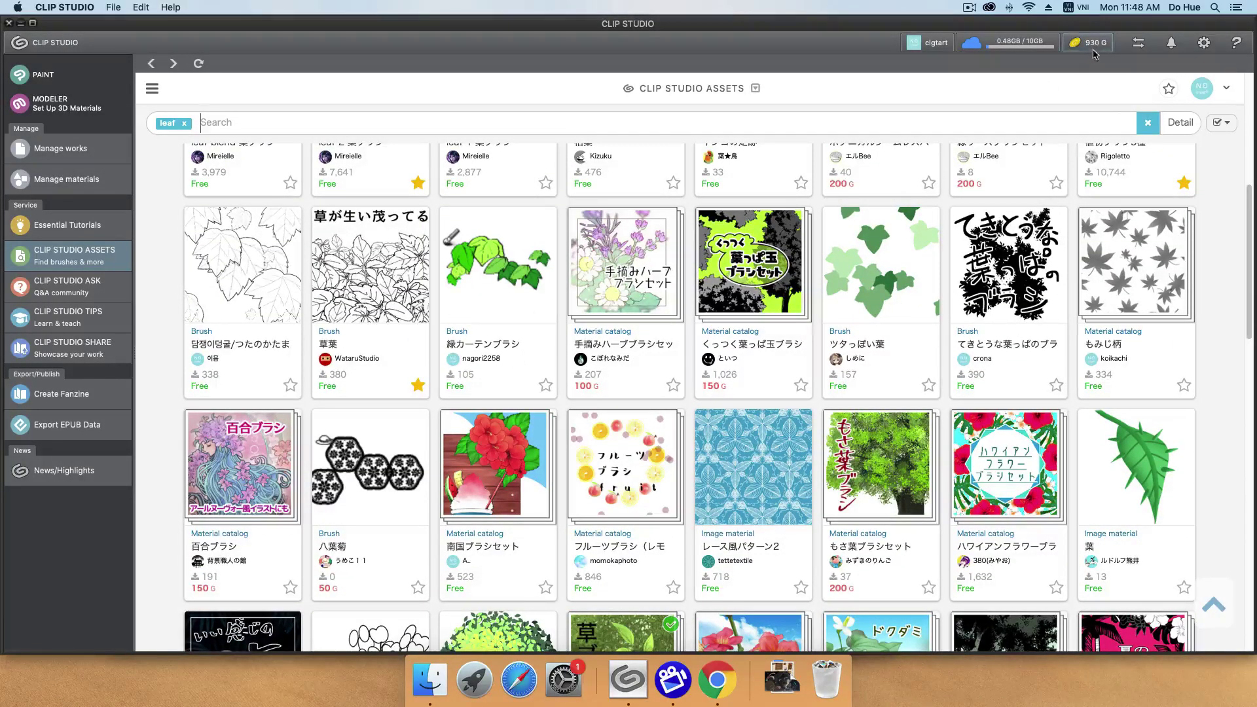
- Scroll through the CLIP STUDIO ASK Q&A community page
click(72, 286)
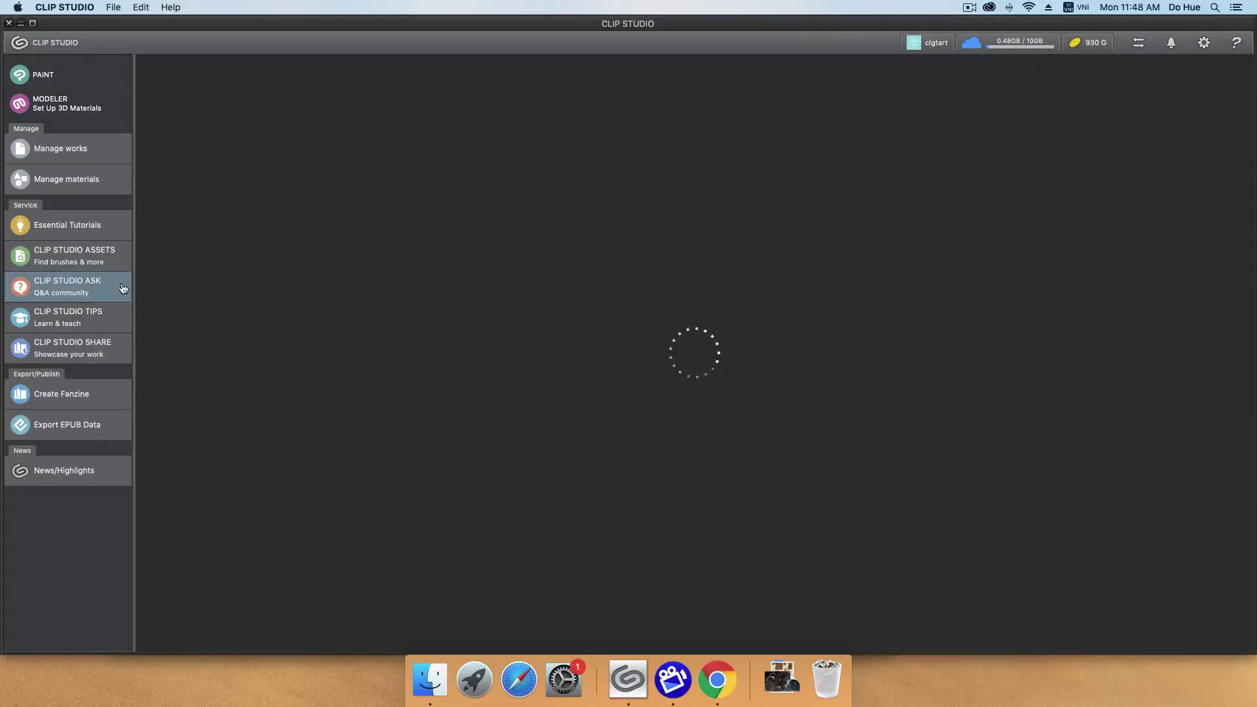
scroll(483, 317, down, 5)
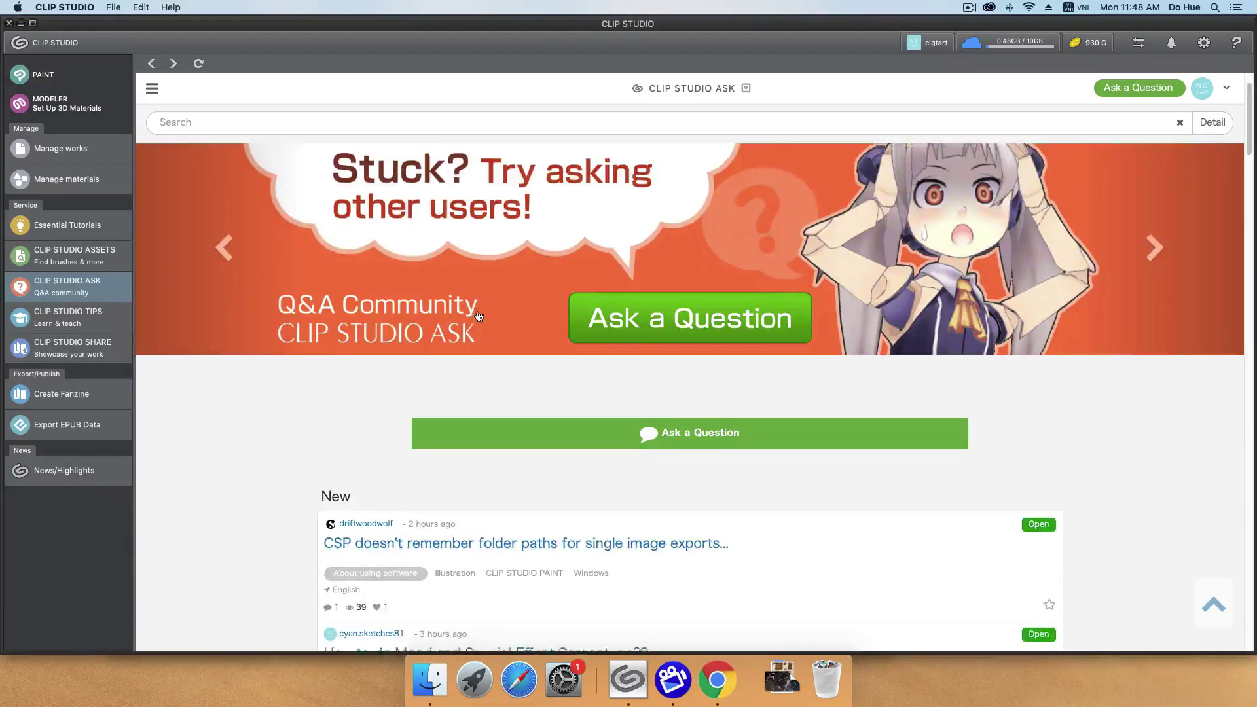
scroll(477, 315, down, 3)
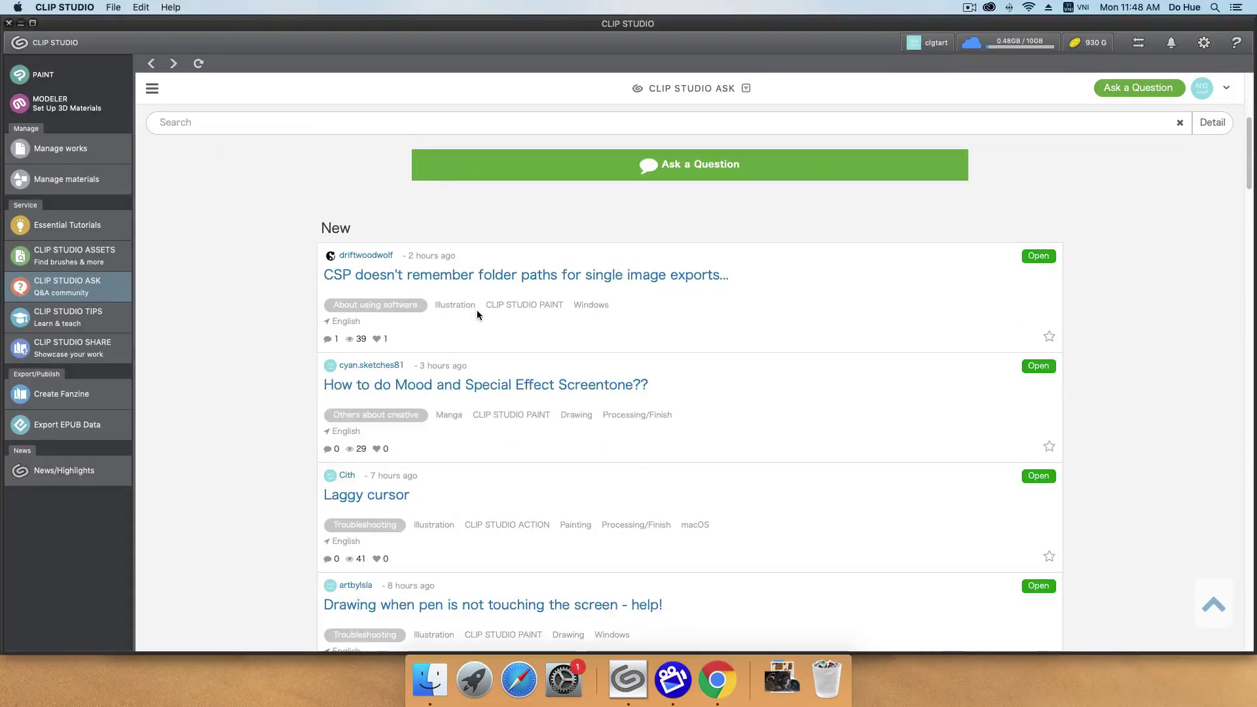
scroll(589, 359, down, 8)
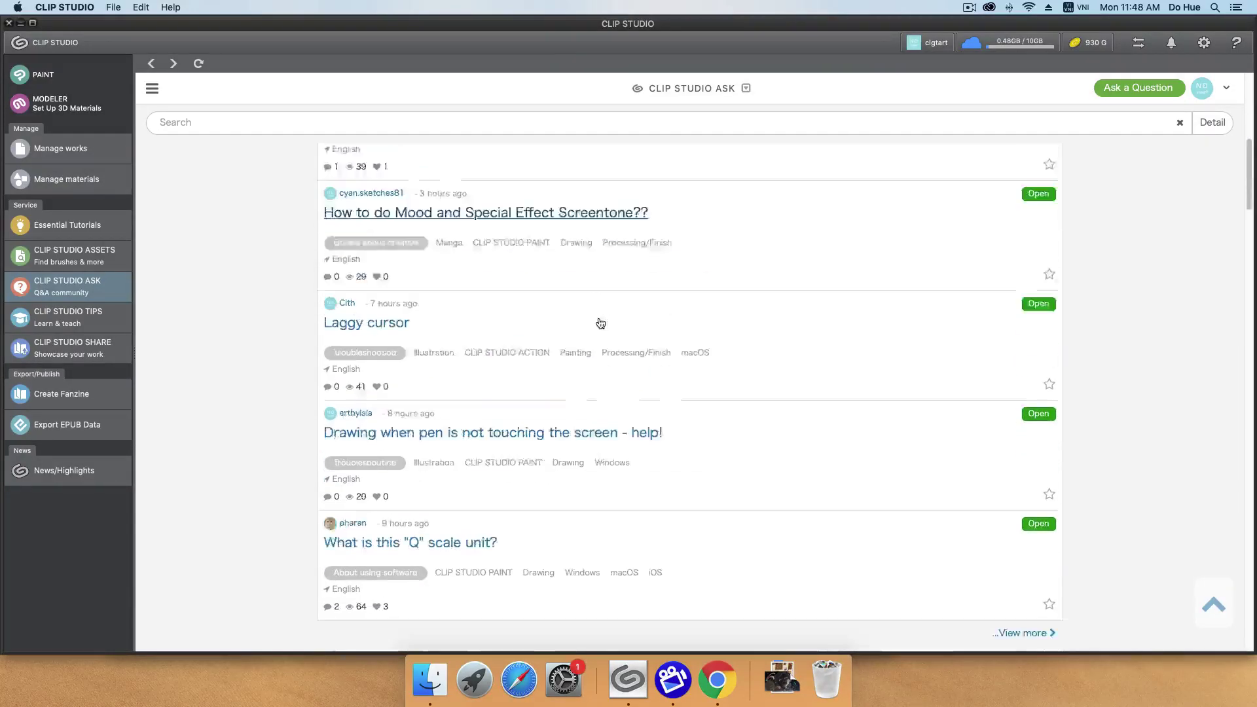
scroll(515, 291, down, 5)
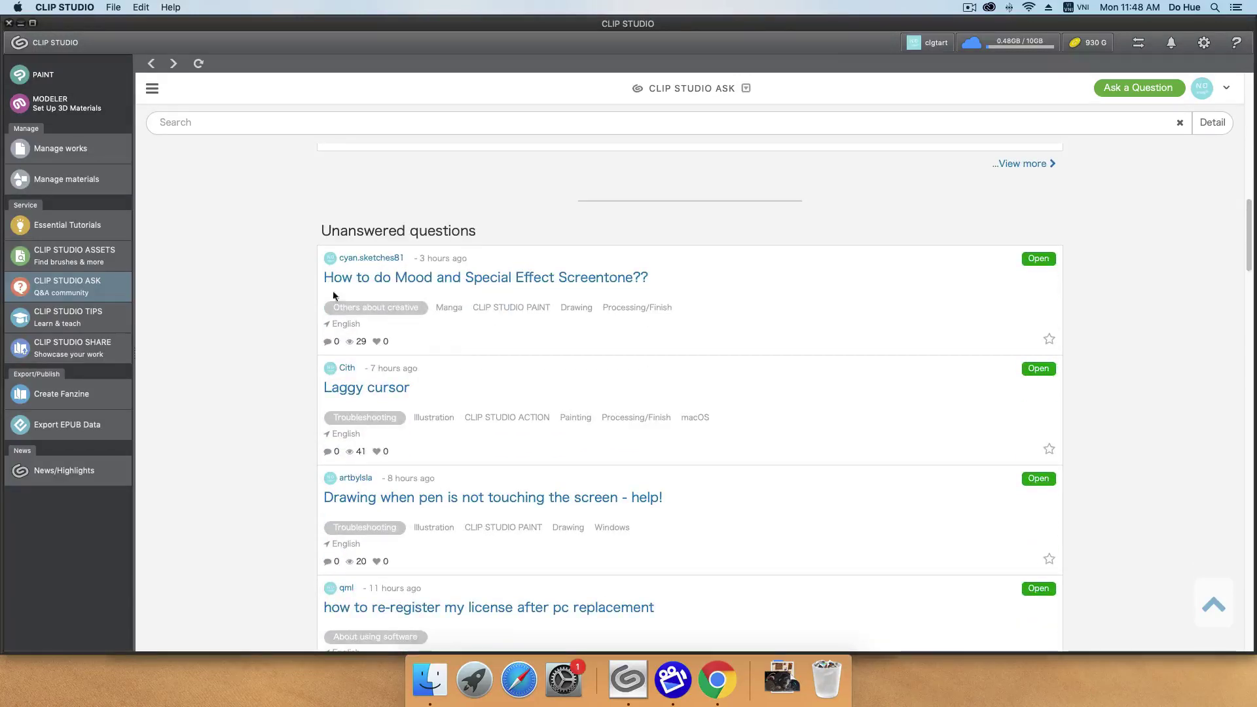
scroll(449, 283, up, 5)
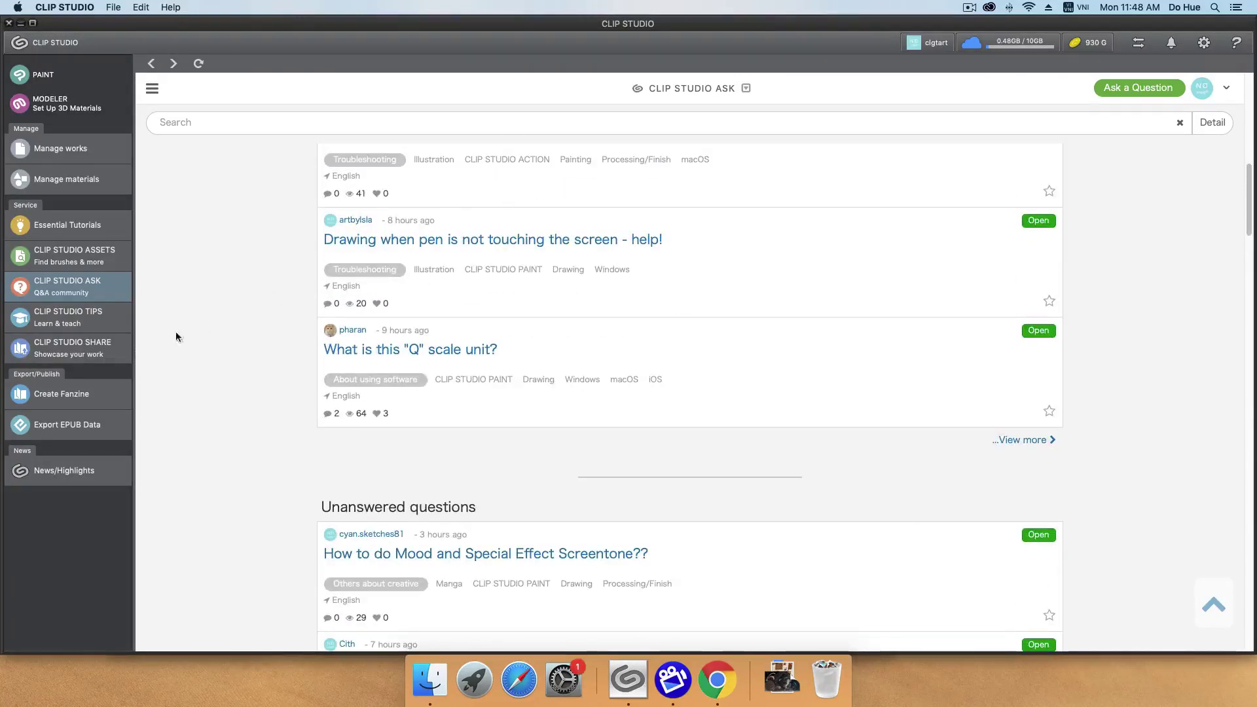
- Open CLIP STUDIO TIPS and browse articles like Painting Hair Texture and Hot Tips
click(85, 319)
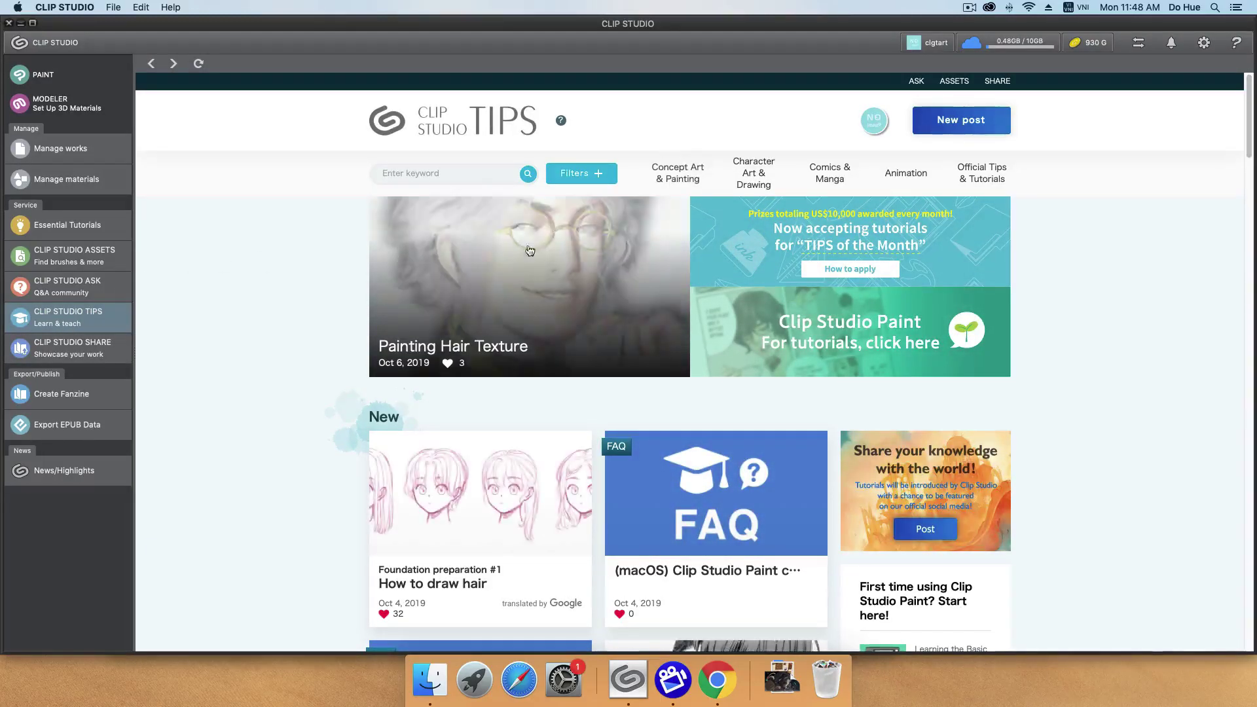
scroll(507, 254, down, 3)
scroll(507, 255, down, 1)
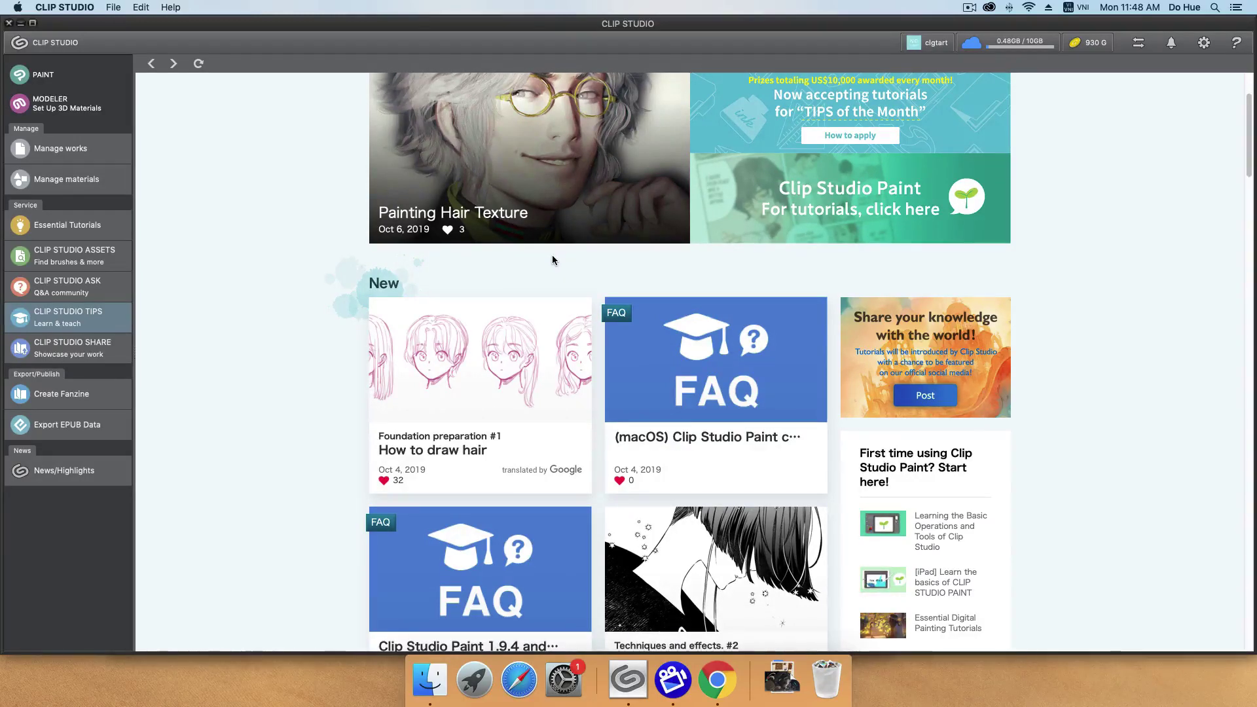
scroll(562, 313, down, 3)
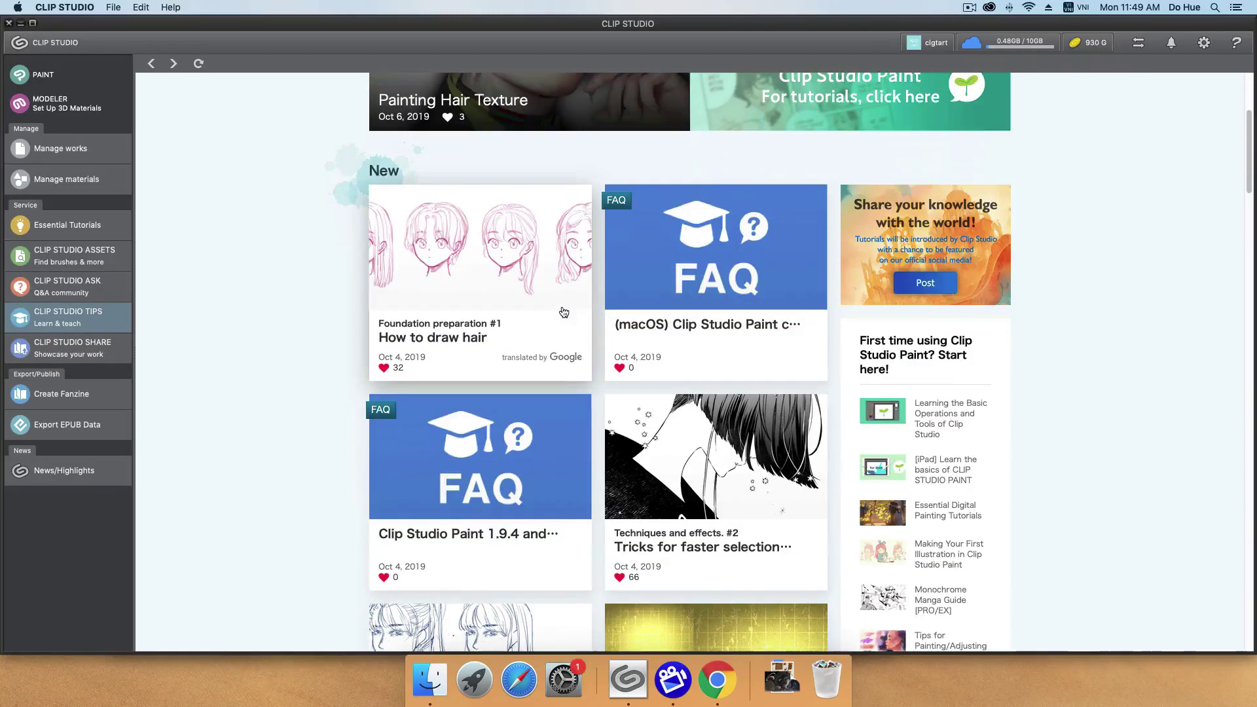
scroll(563, 312, down, 1)
scroll(562, 312, down, 5)
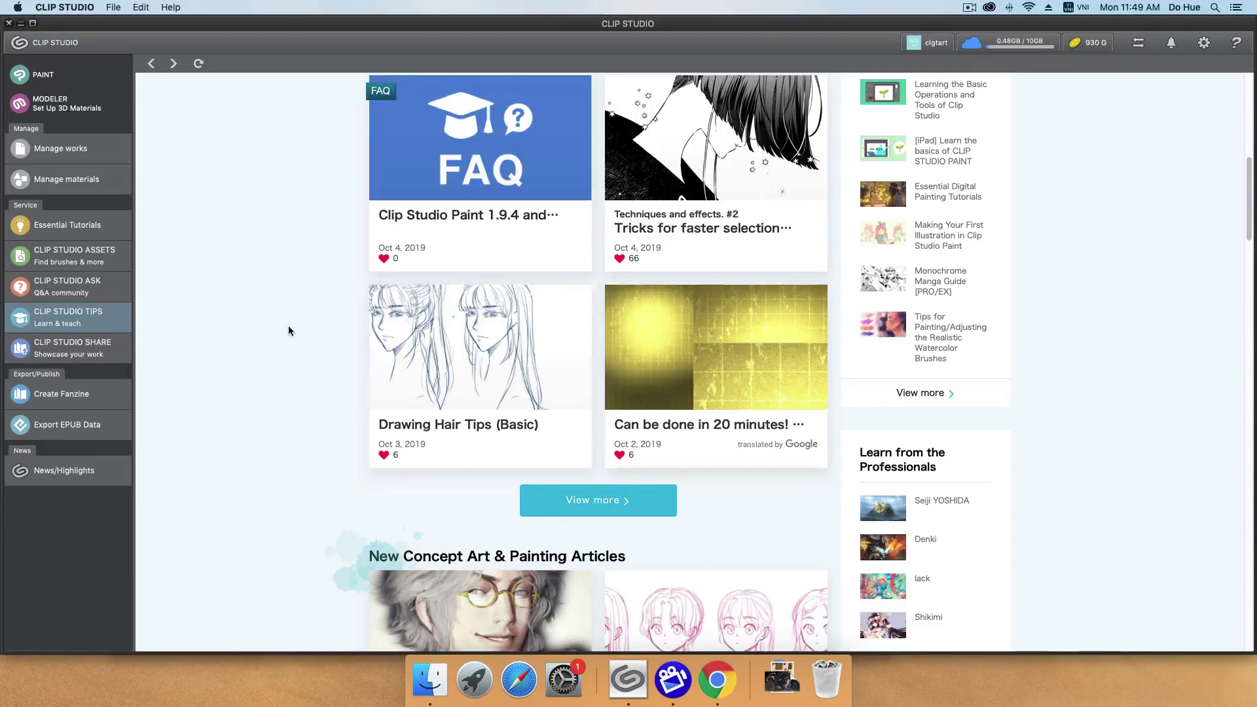
scroll(280, 335, down, 20)
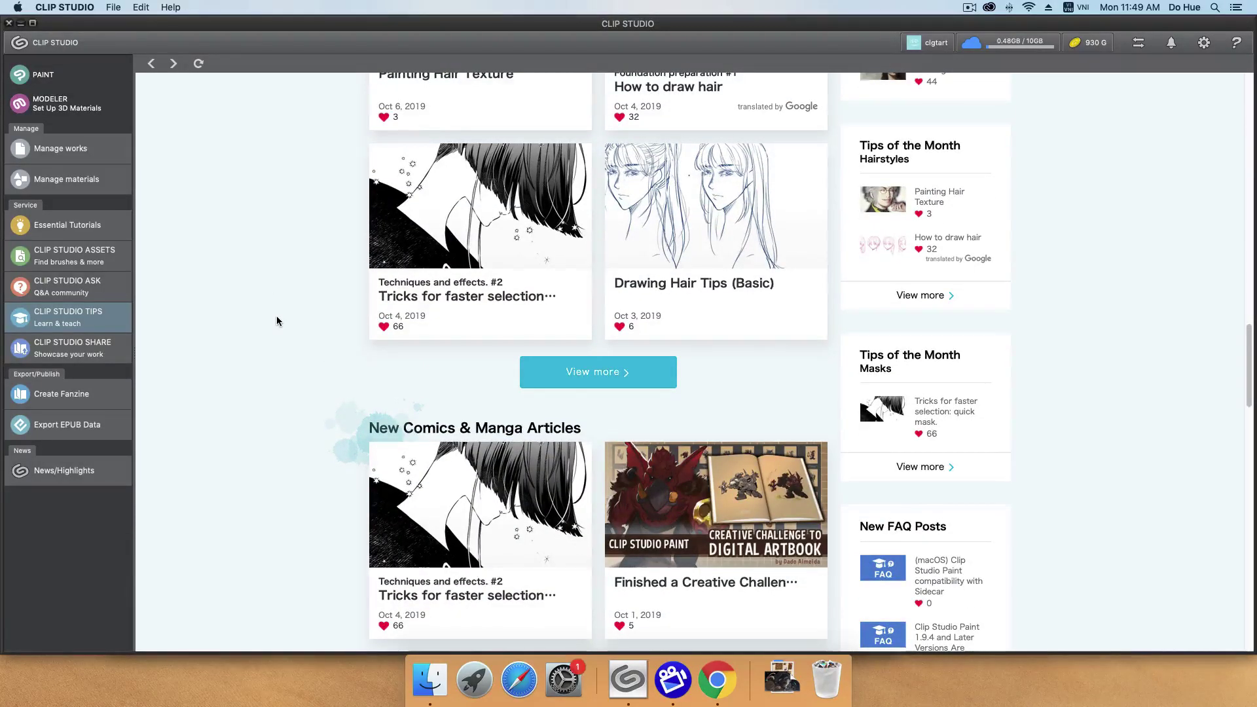
scroll(275, 307, up, 1)
scroll(281, 313, up, 6)
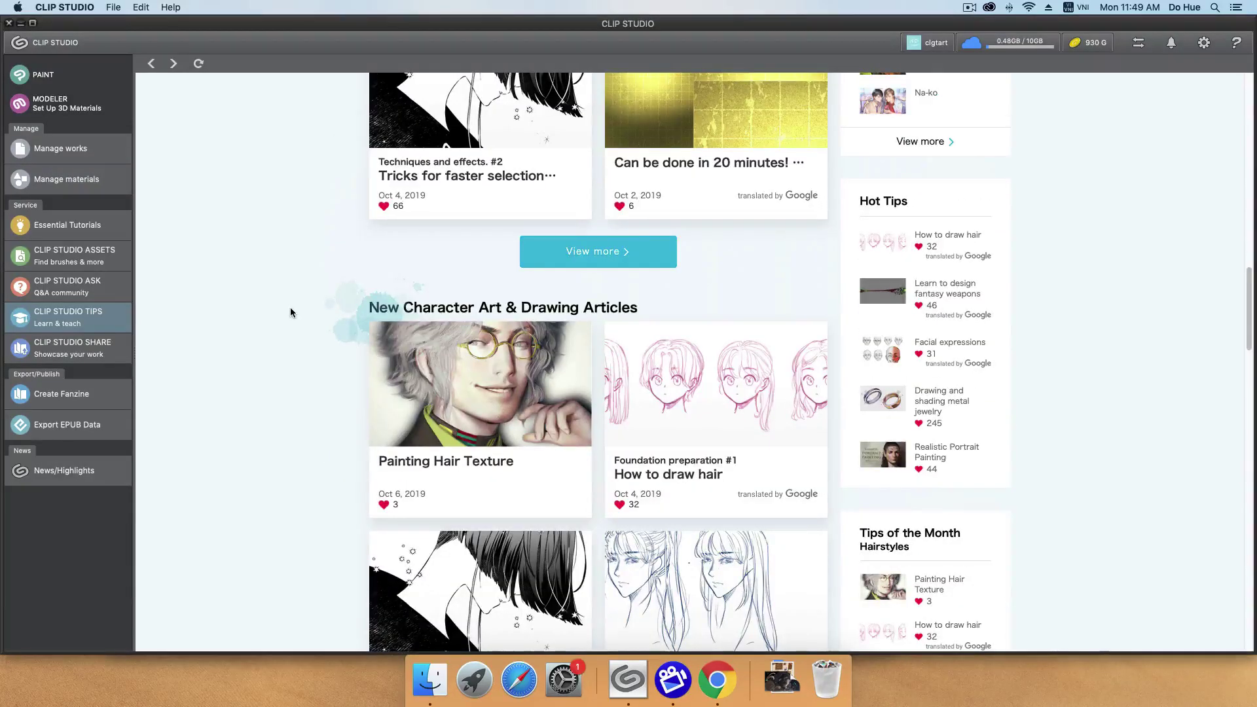
scroll(290, 312, up, 4)
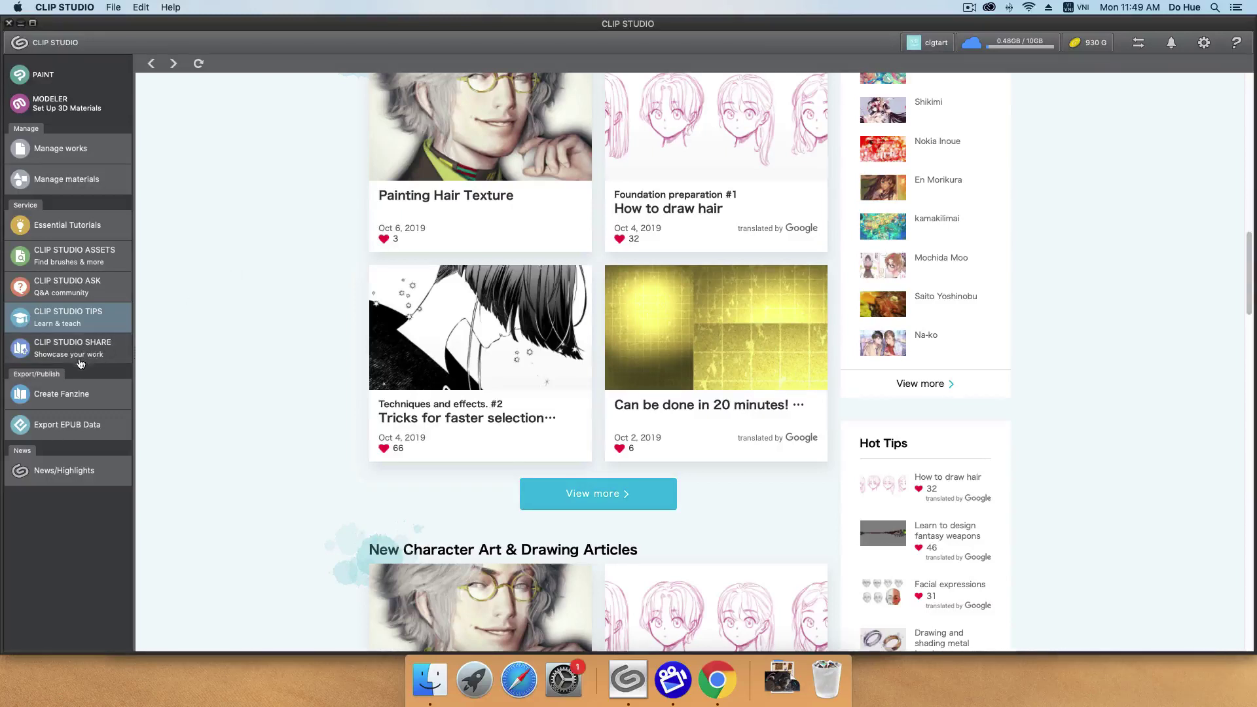
- Open CLIP STUDIO SHARE and scroll its introduction to publishing stories on social media
click(105, 359)
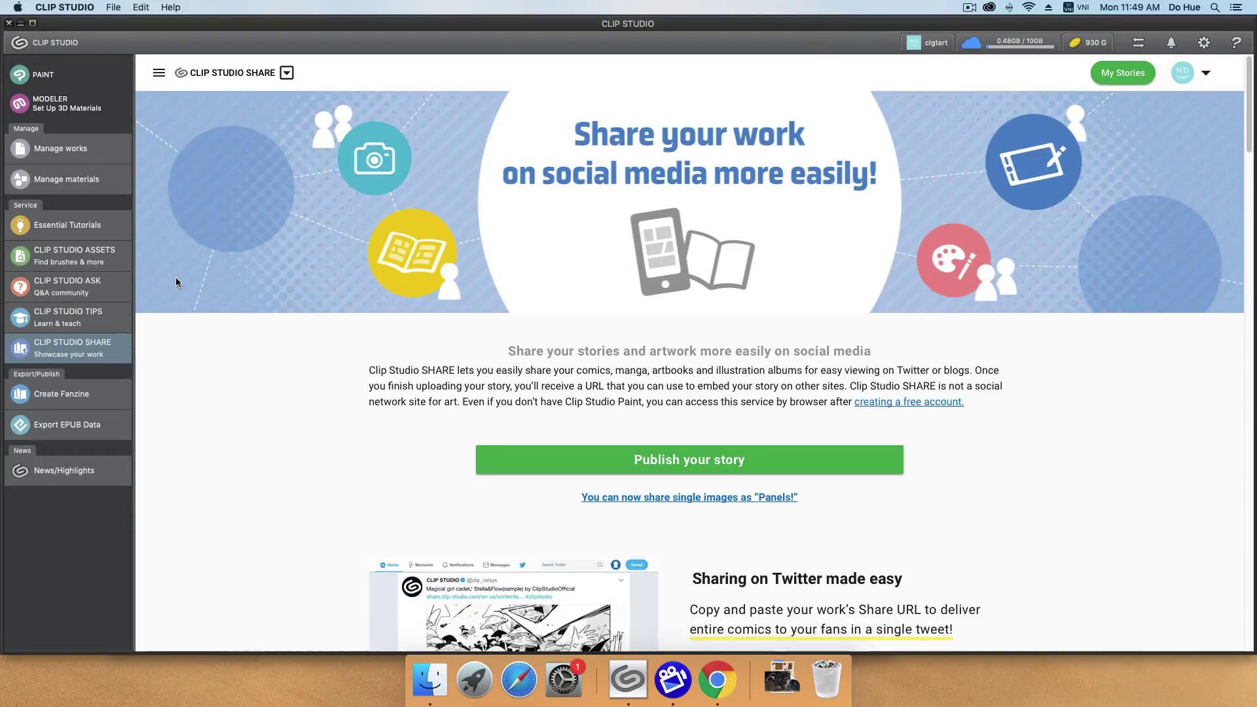
scroll(352, 314, down, 2)
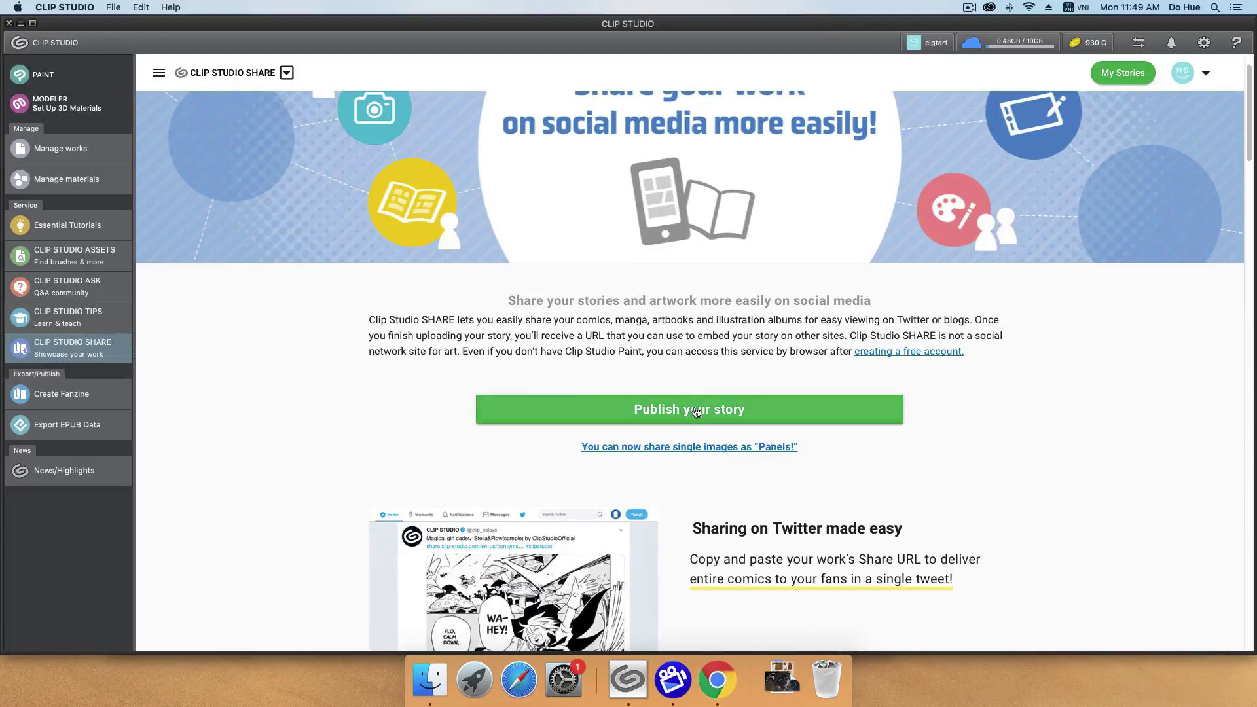
scroll(680, 412, down, 10)
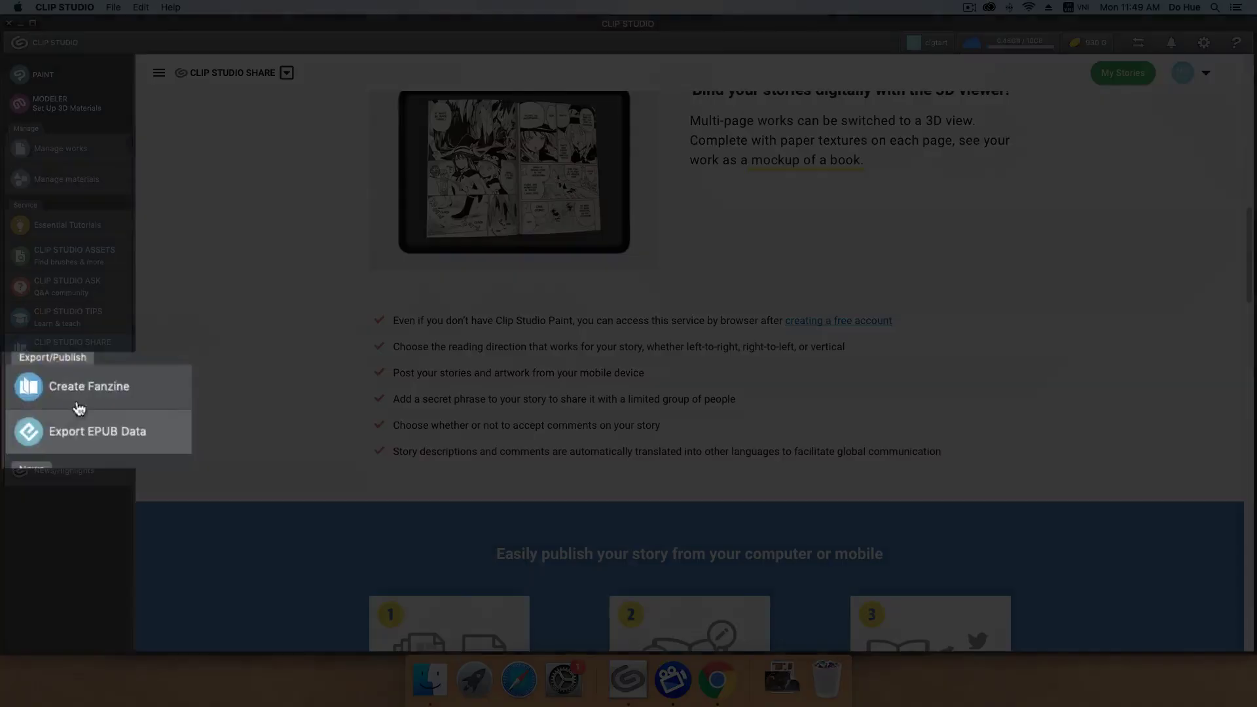
- Open Create Fanzine, scroll through news cards like the Version 1.9.4 update, then back up
click(95, 401)
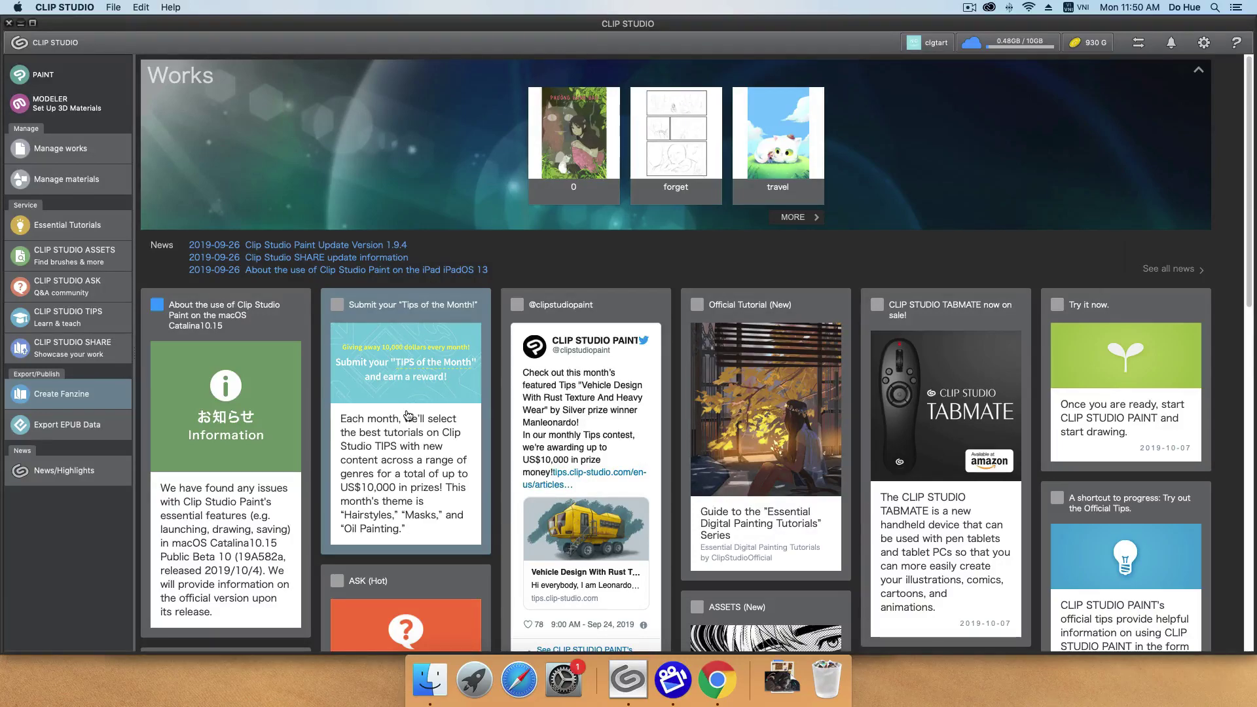
scroll(409, 417, down, 10)
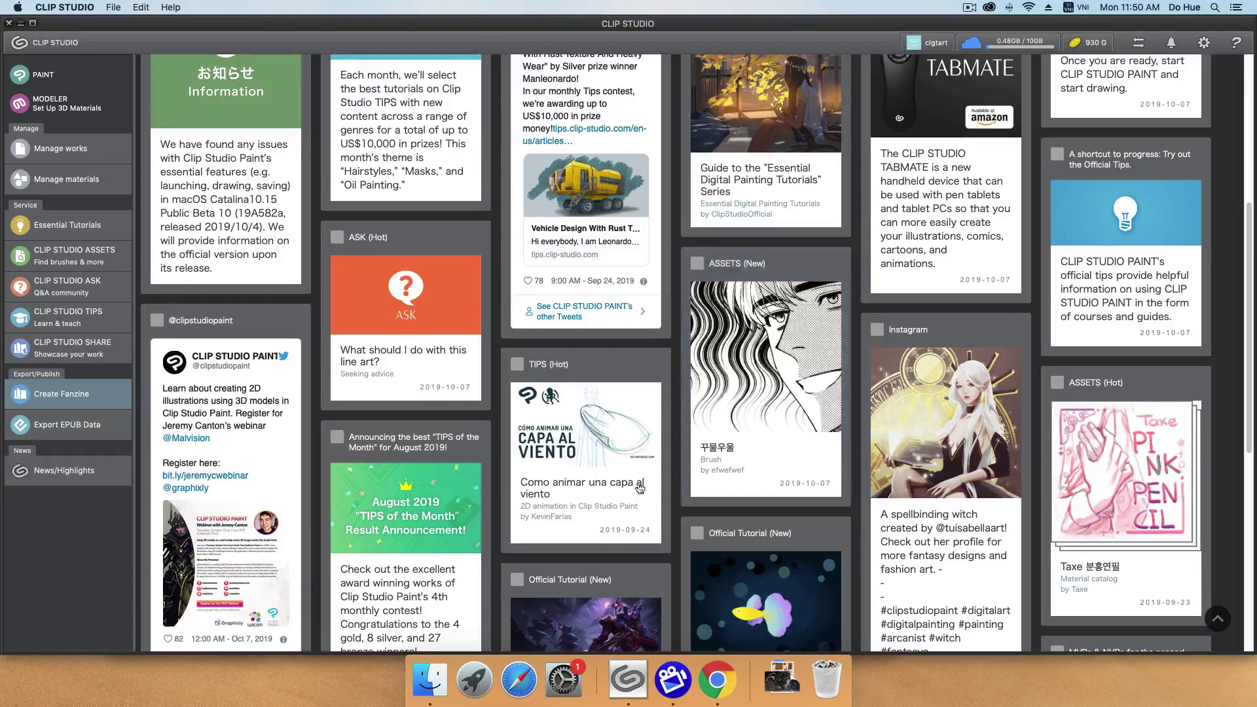
scroll(678, 372, down, 8)
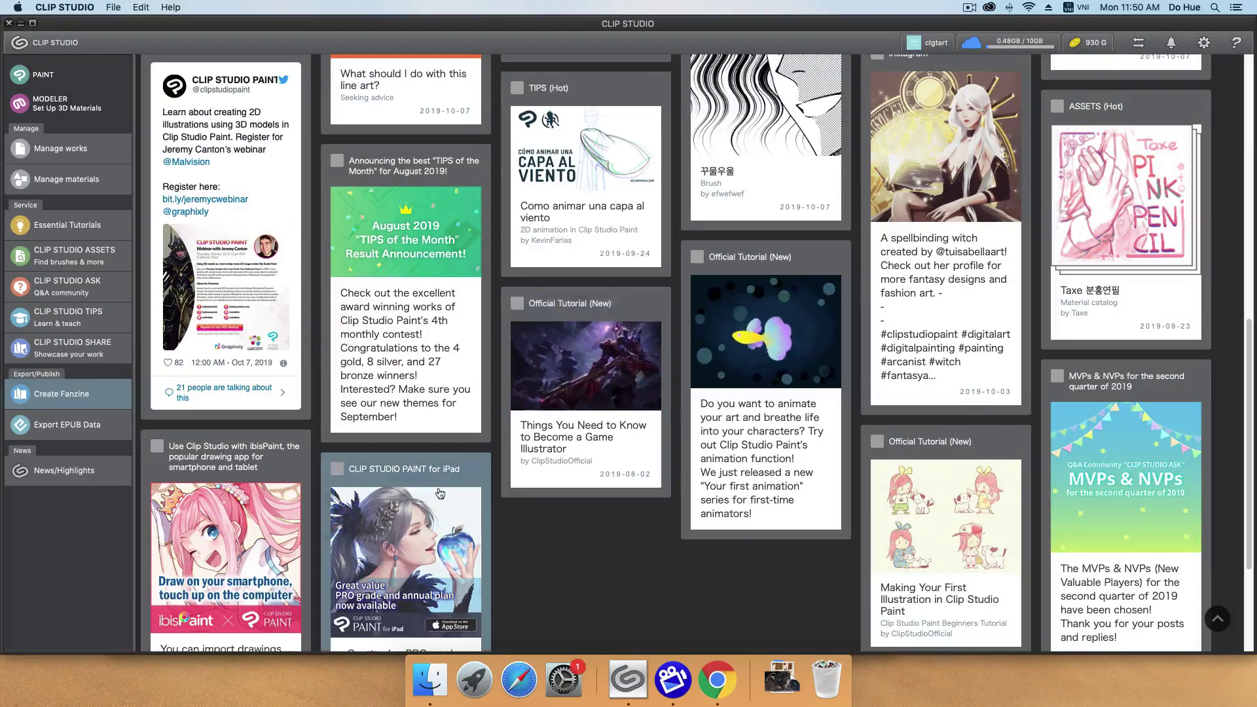
scroll(251, 354, down, 5)
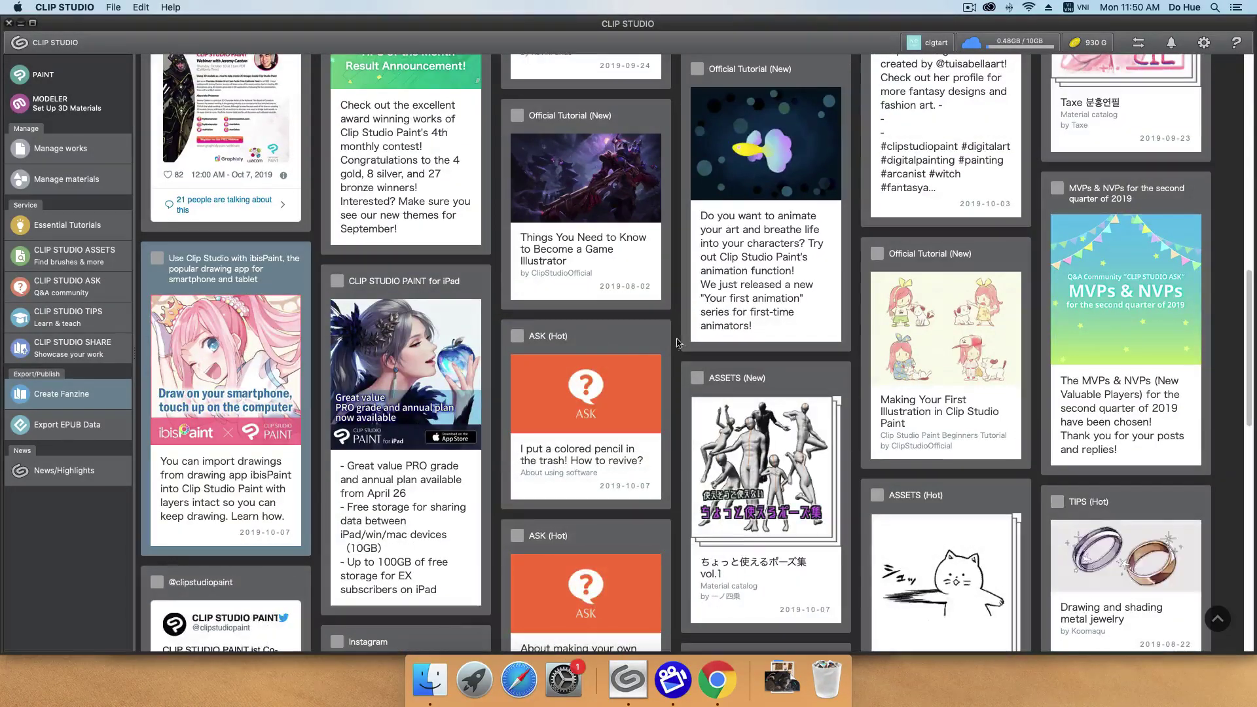
scroll(594, 397, up, 6)
scroll(593, 397, up, 9)
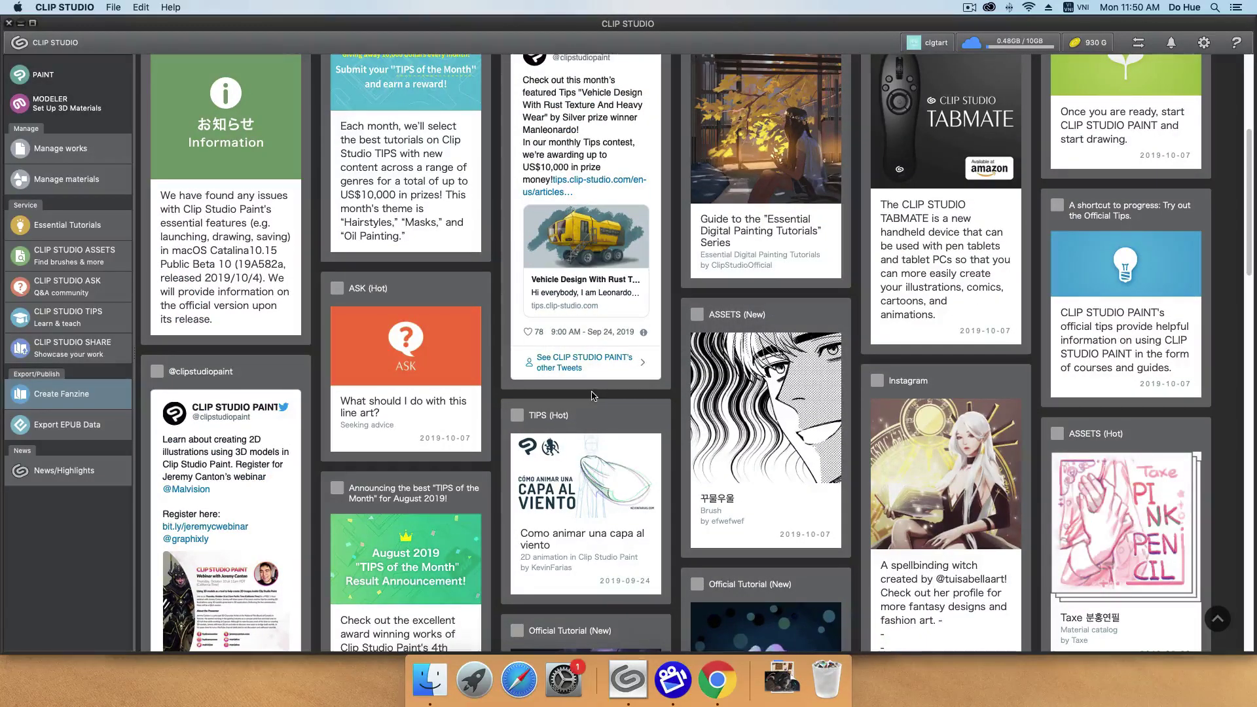
scroll(594, 397, up, 8)
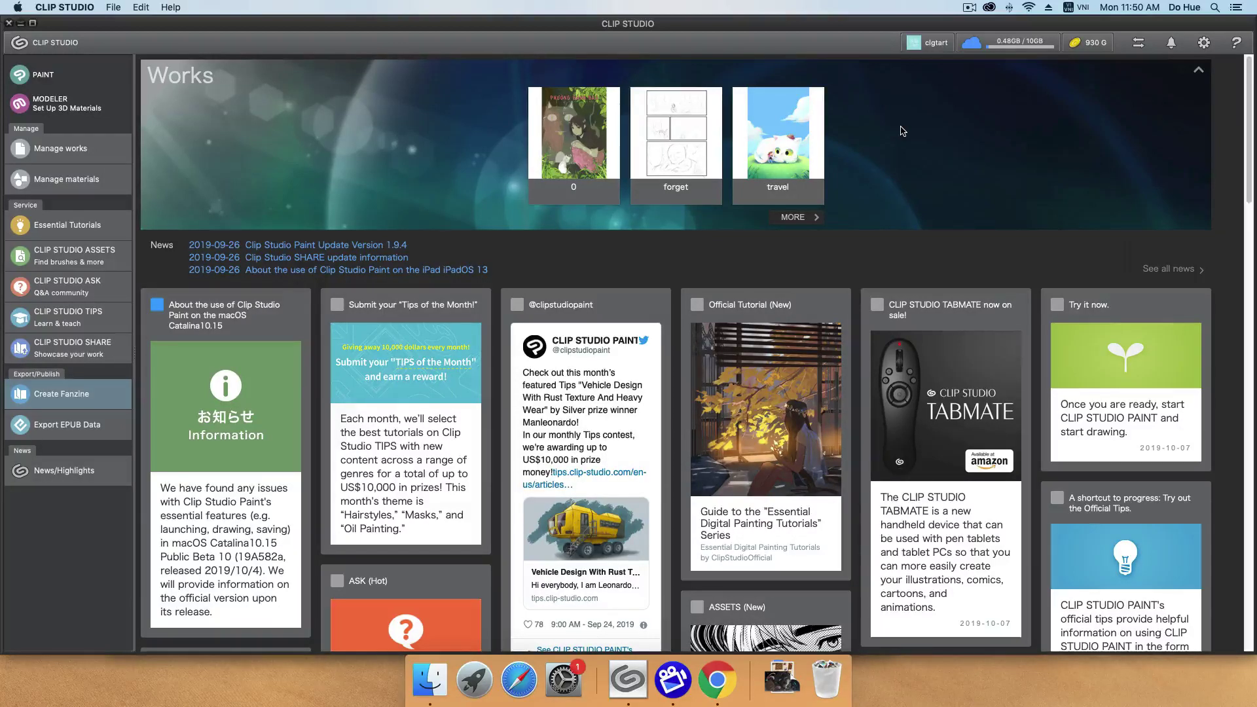
- In Cloud Settings, set works sync, materials sync and daily app-settings backup to On
click(1001, 46)
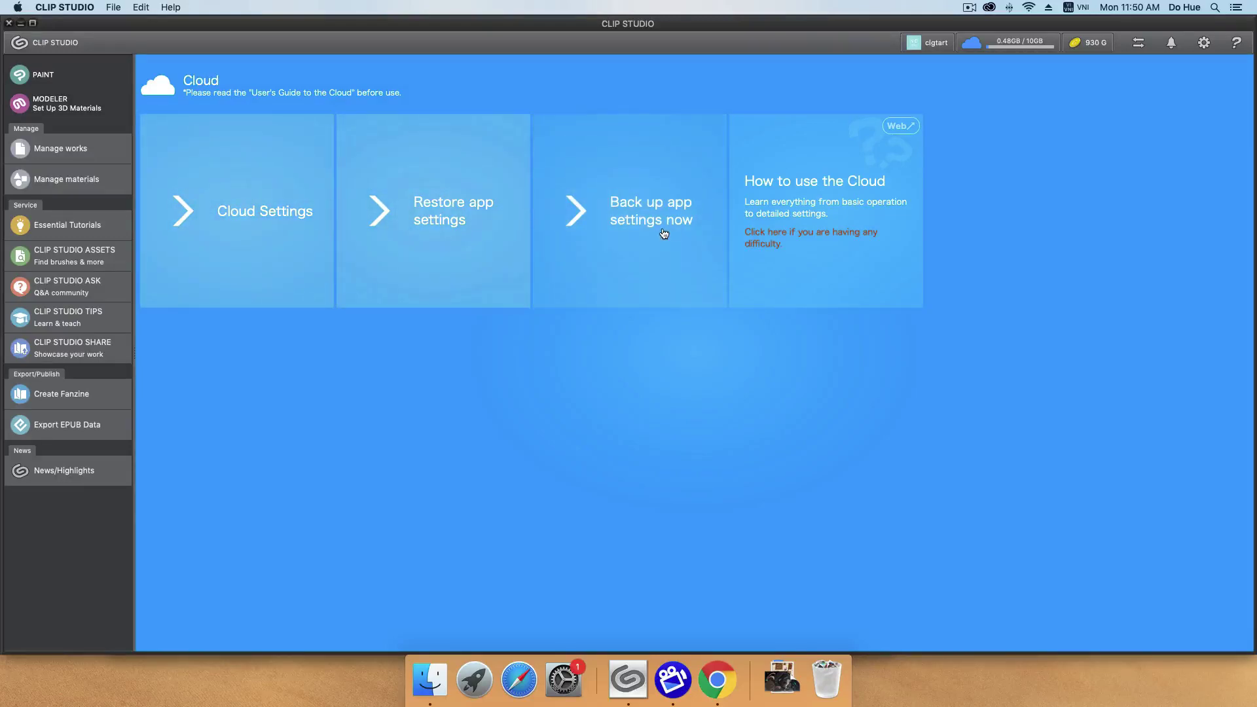
click(211, 223)
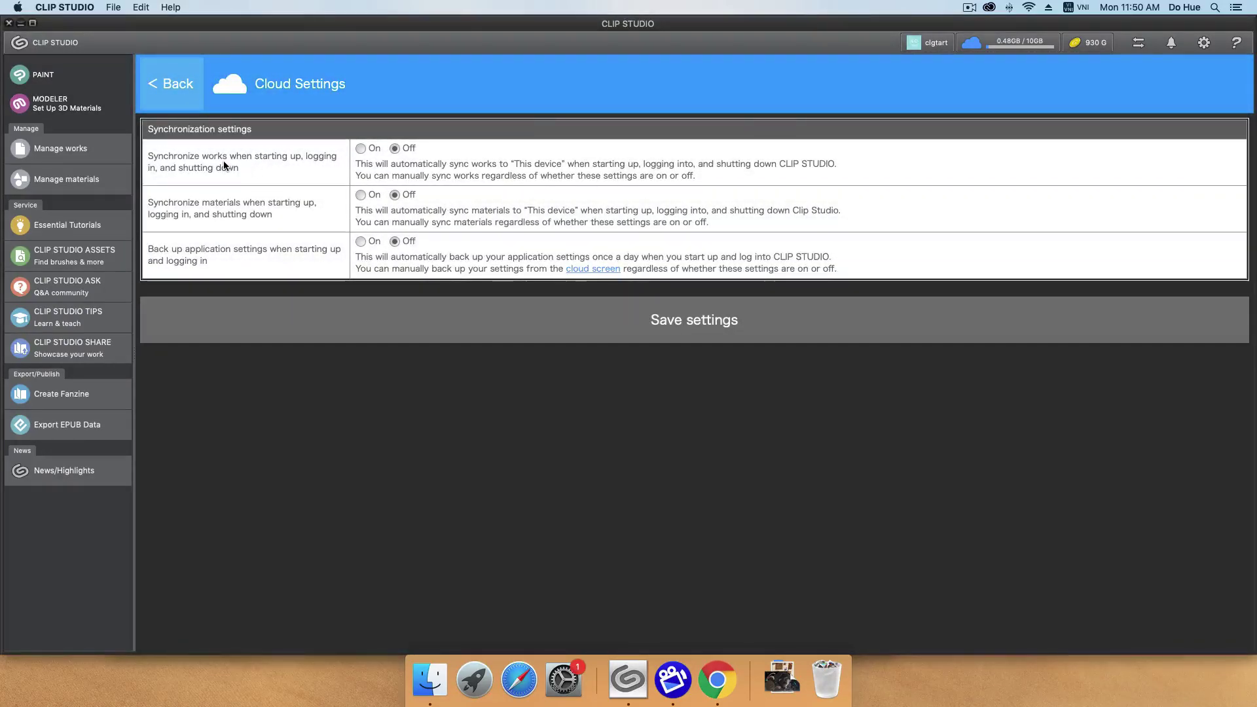
click(360, 149)
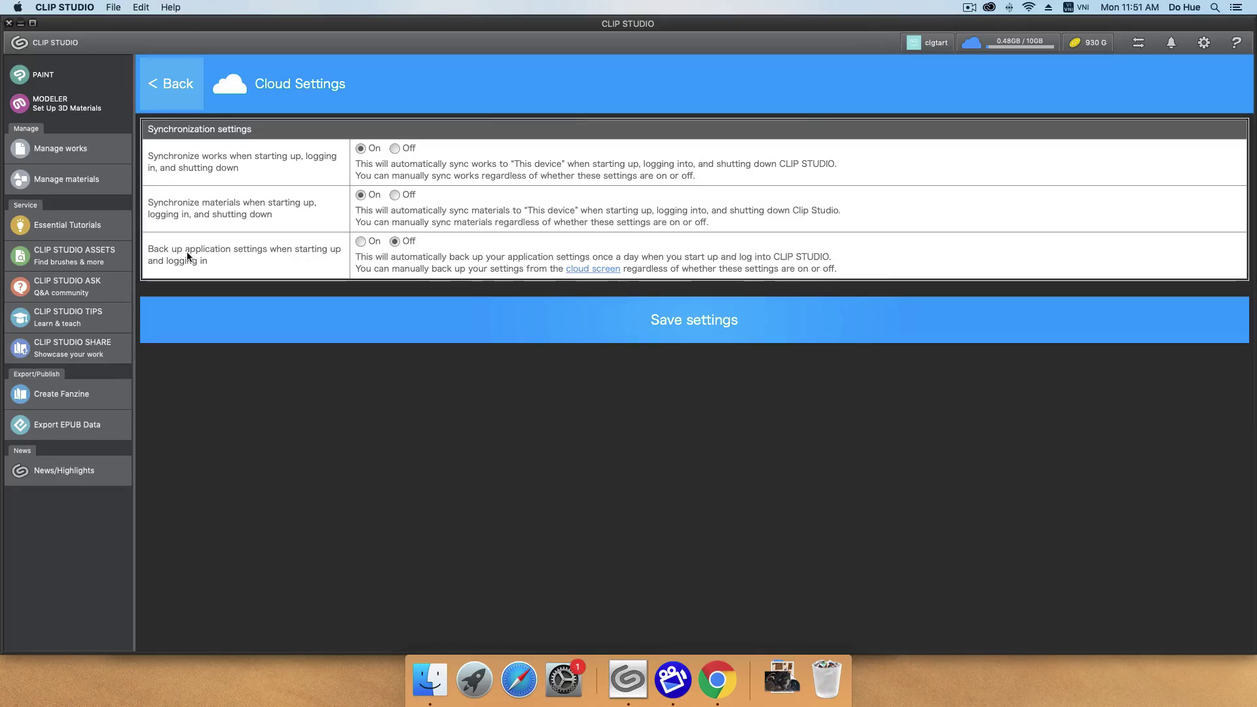
click(360, 242)
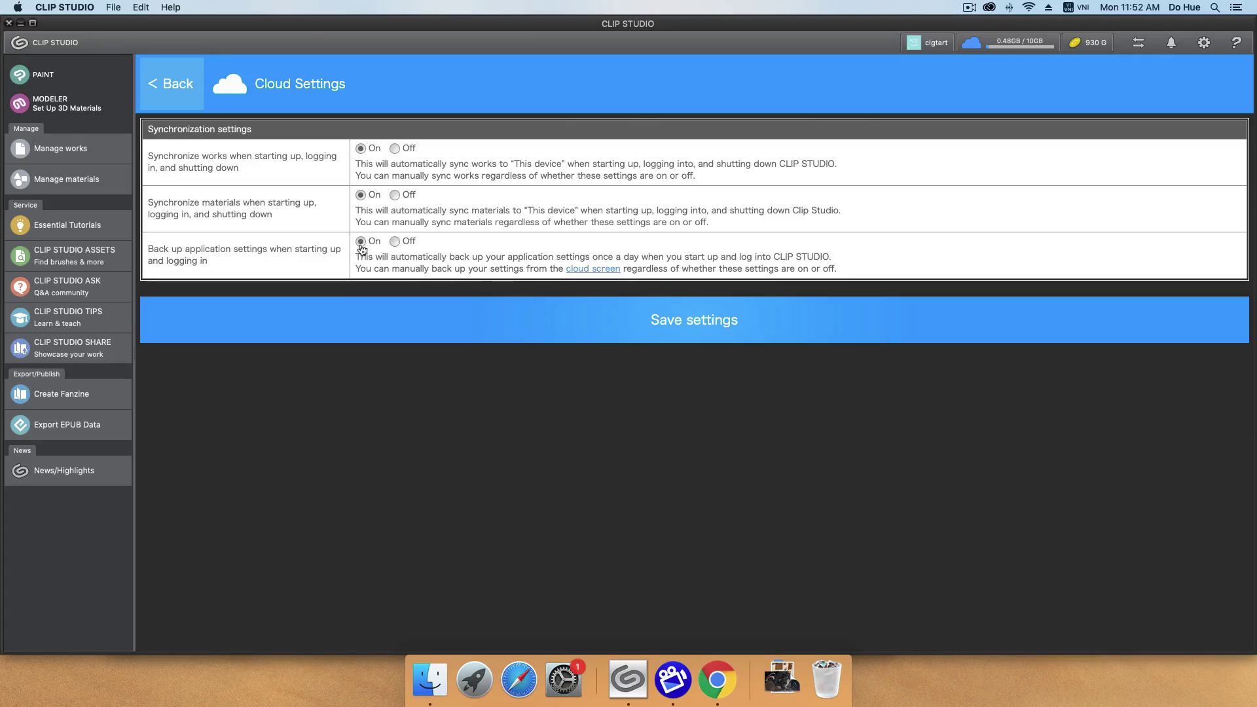
- Save the cloud settings and confirm immediate cloud synchronization and app-settings backup
click(608, 320)
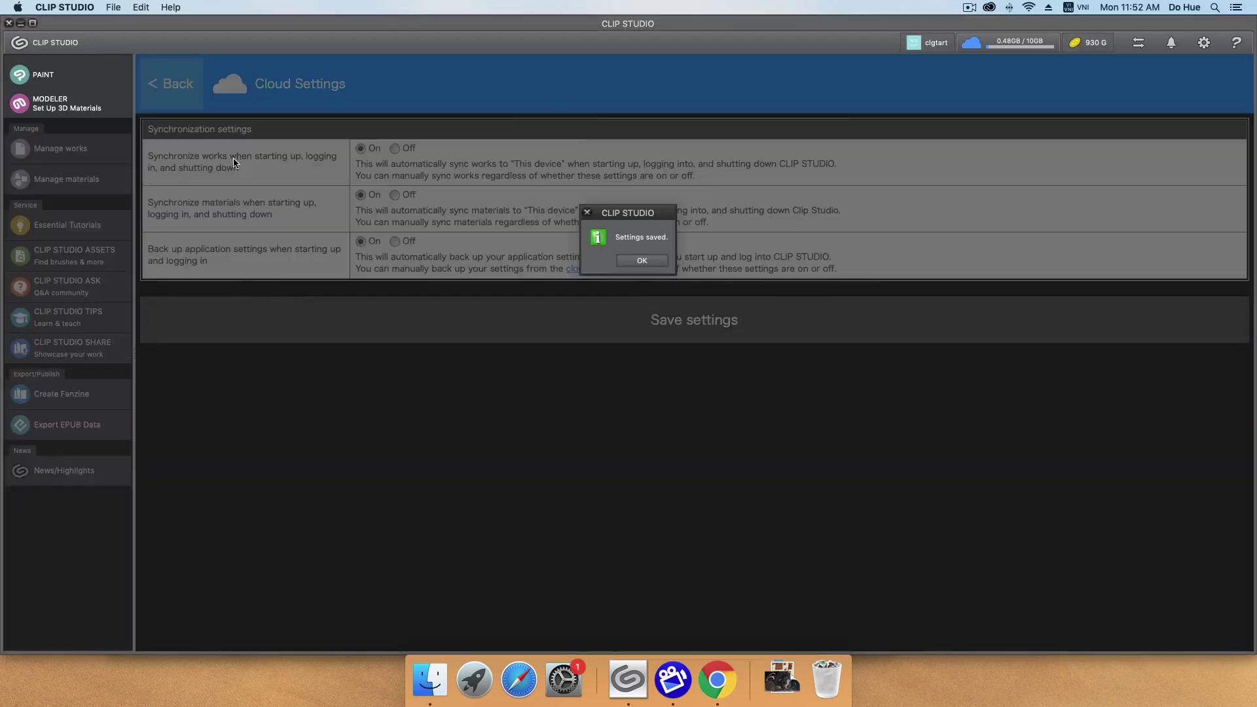
click(638, 260)
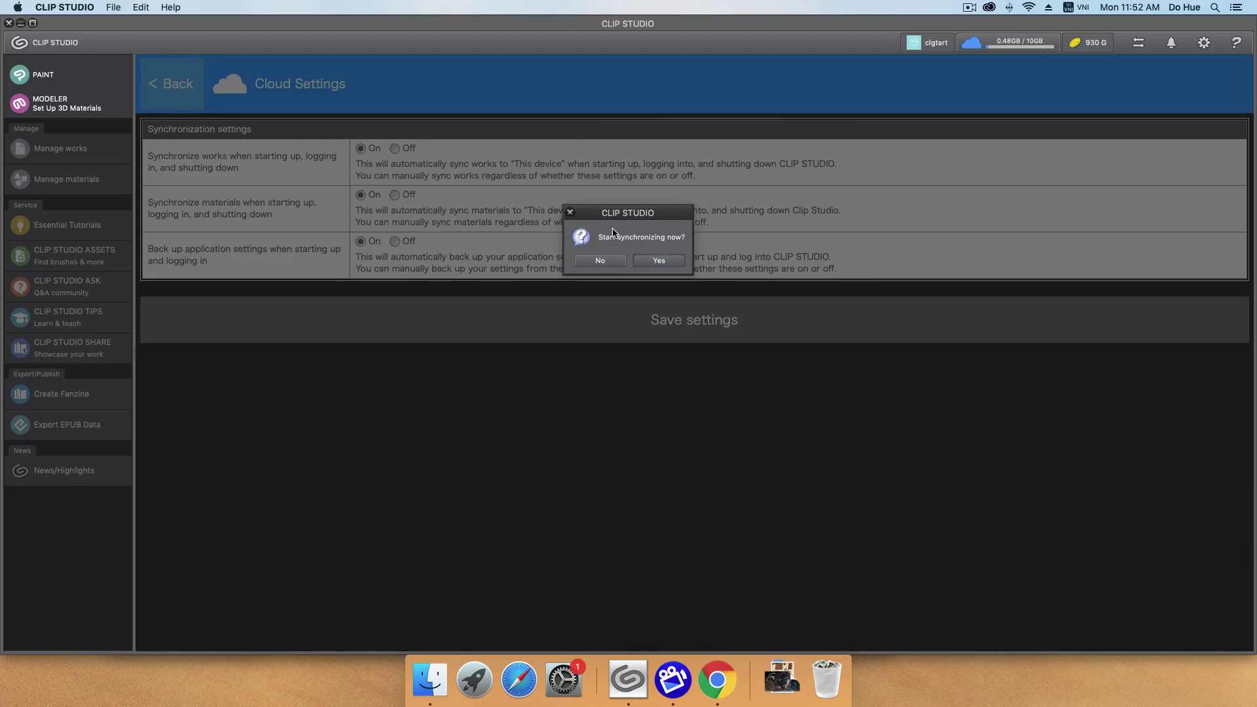
drag(632, 216, 441, 163)
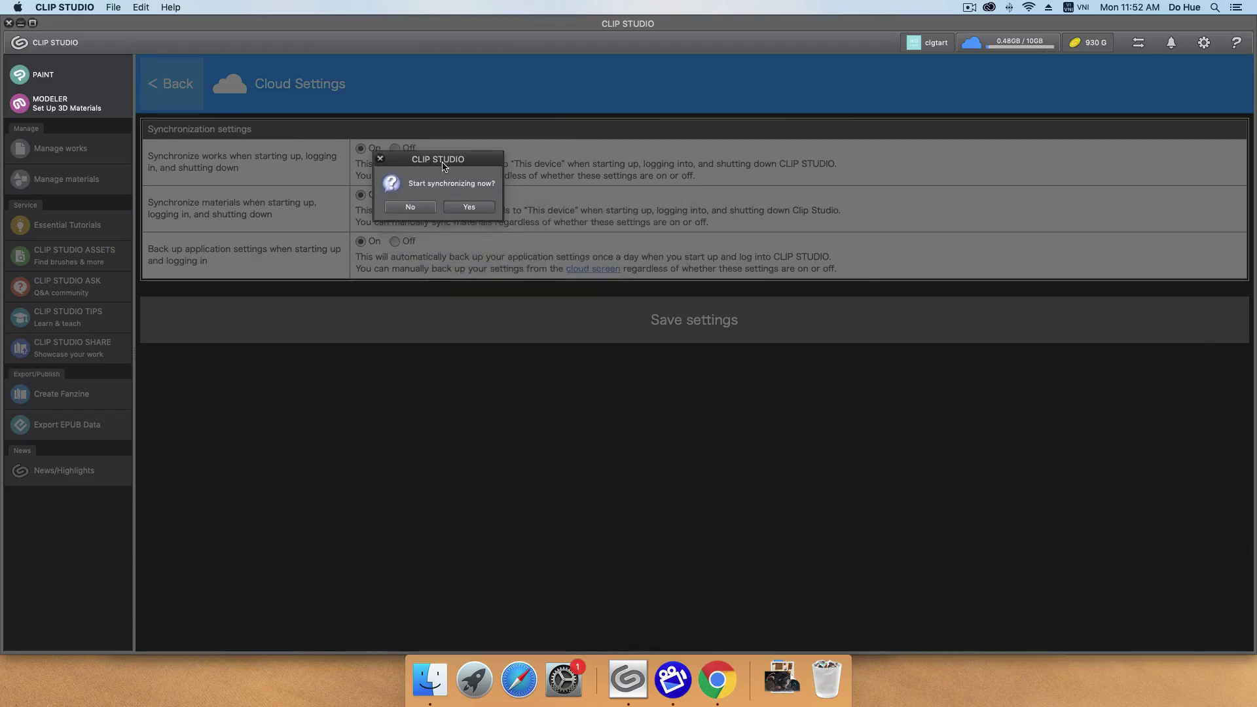
click(467, 207)
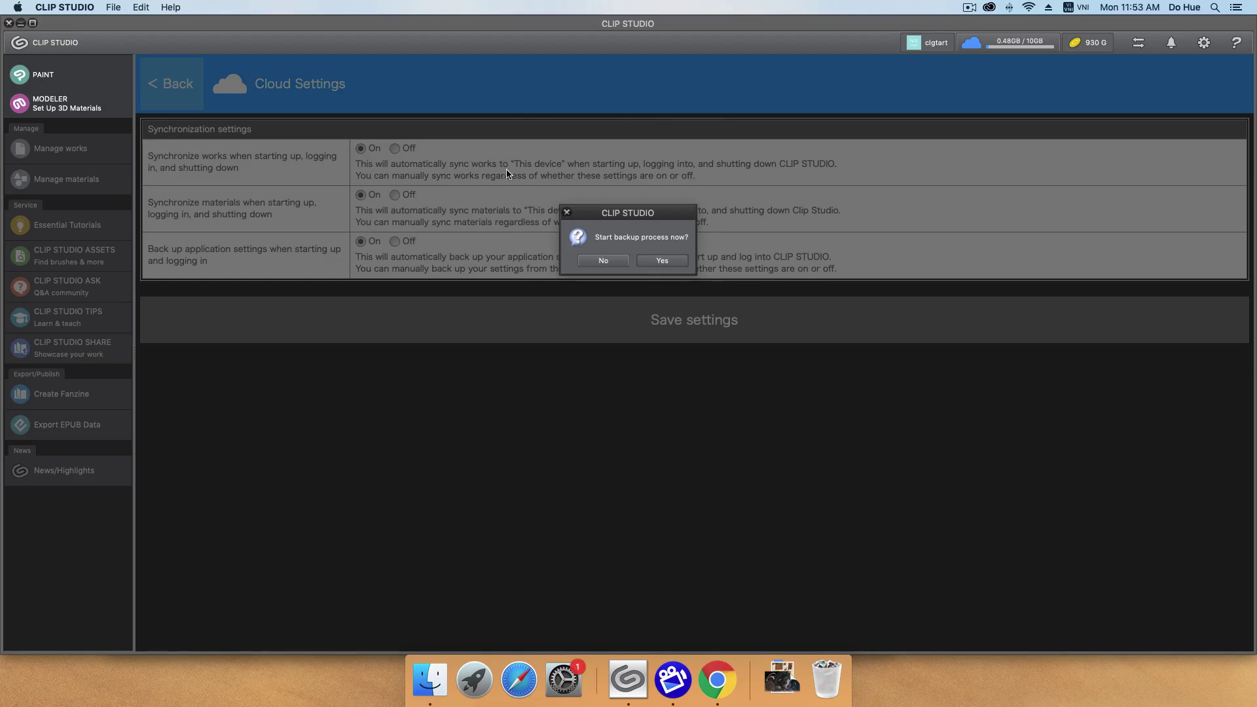
click(663, 260)
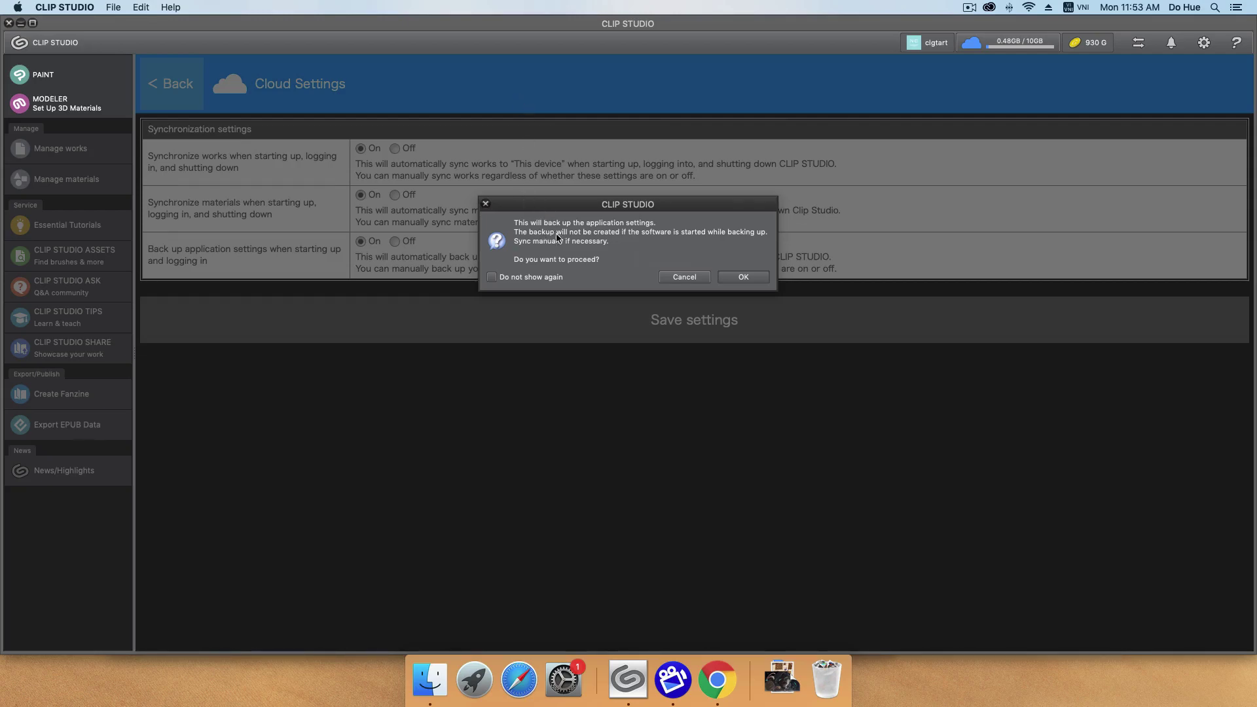
click(744, 277)
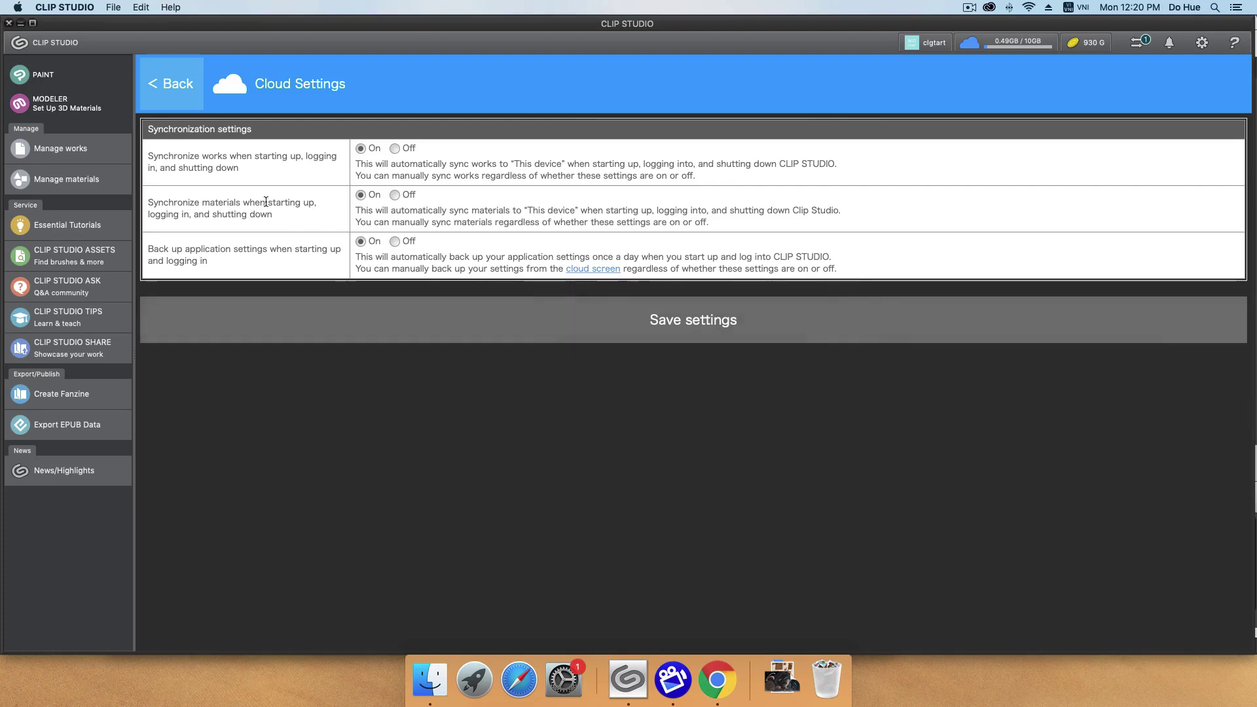
- In Manage works, select and deselect the work '0', then overwrite a device work with its cloud data
click(102, 155)
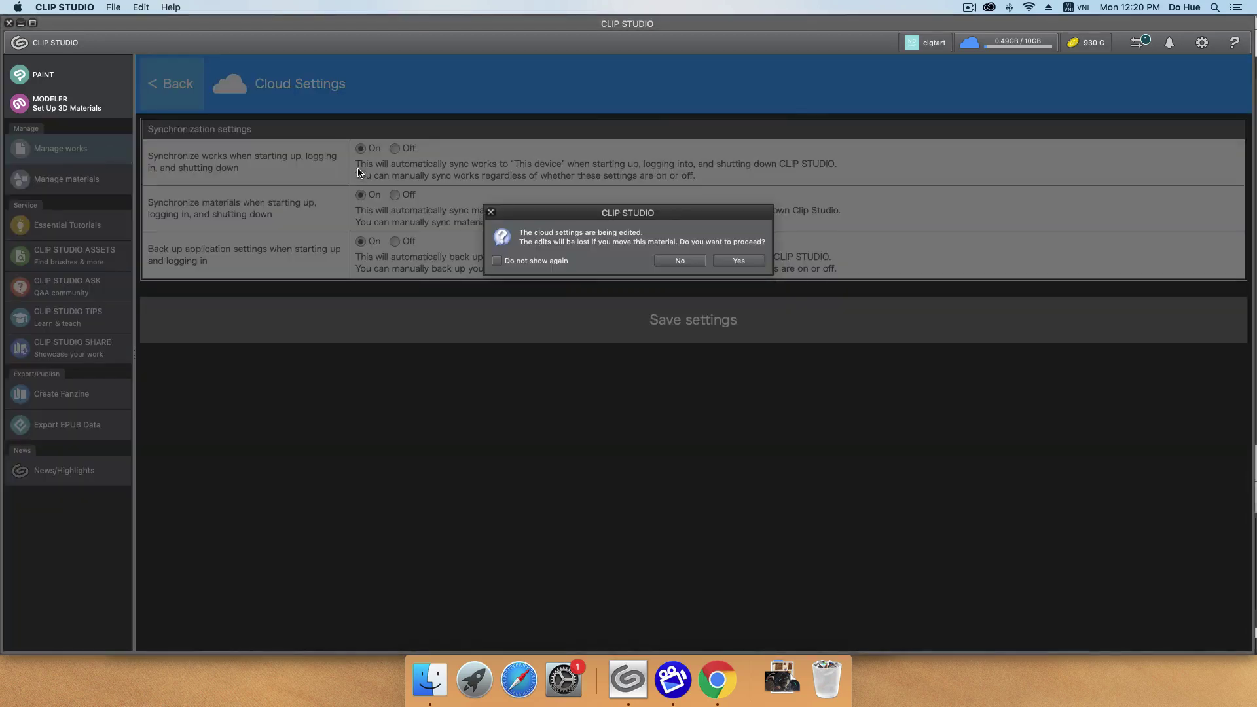
click(715, 259)
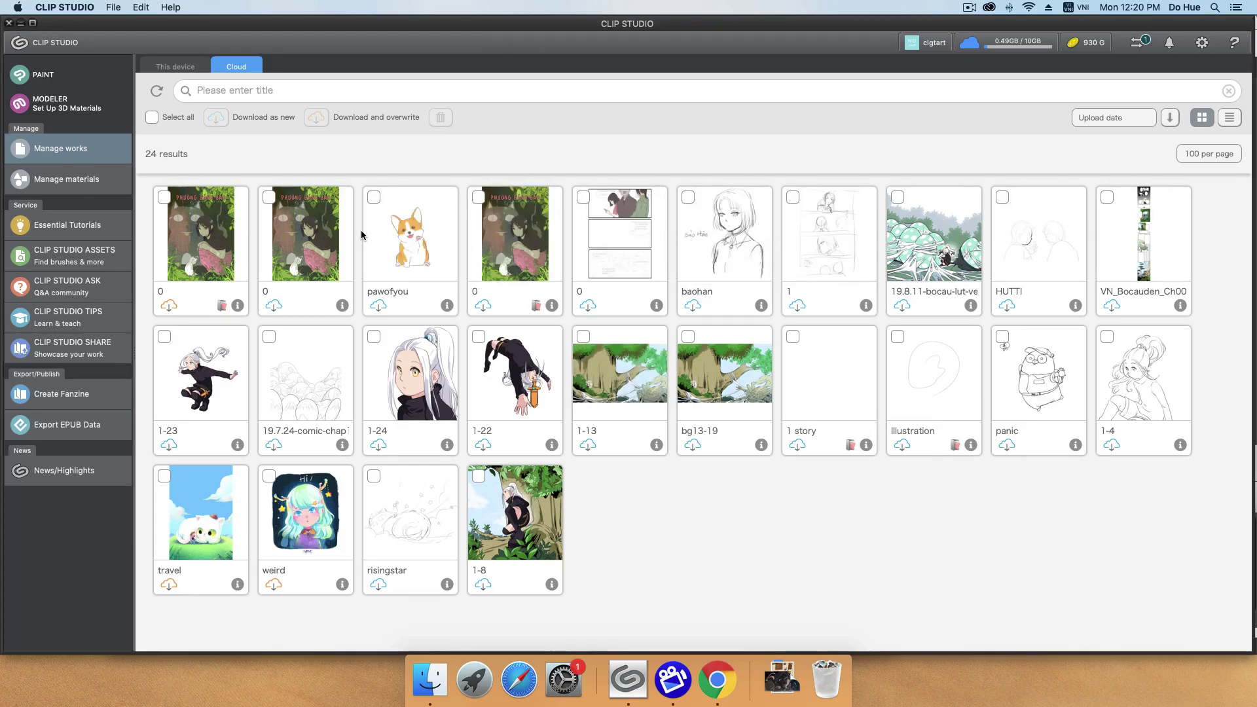
click(269, 198)
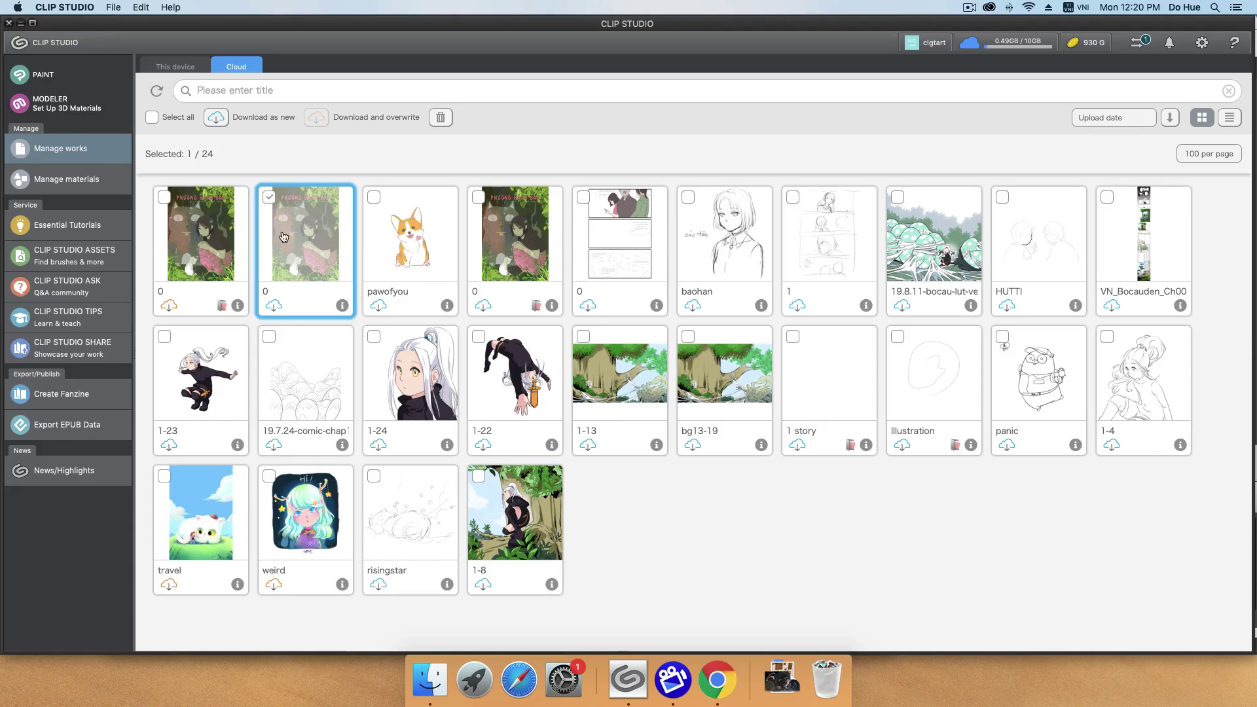
click(231, 117)
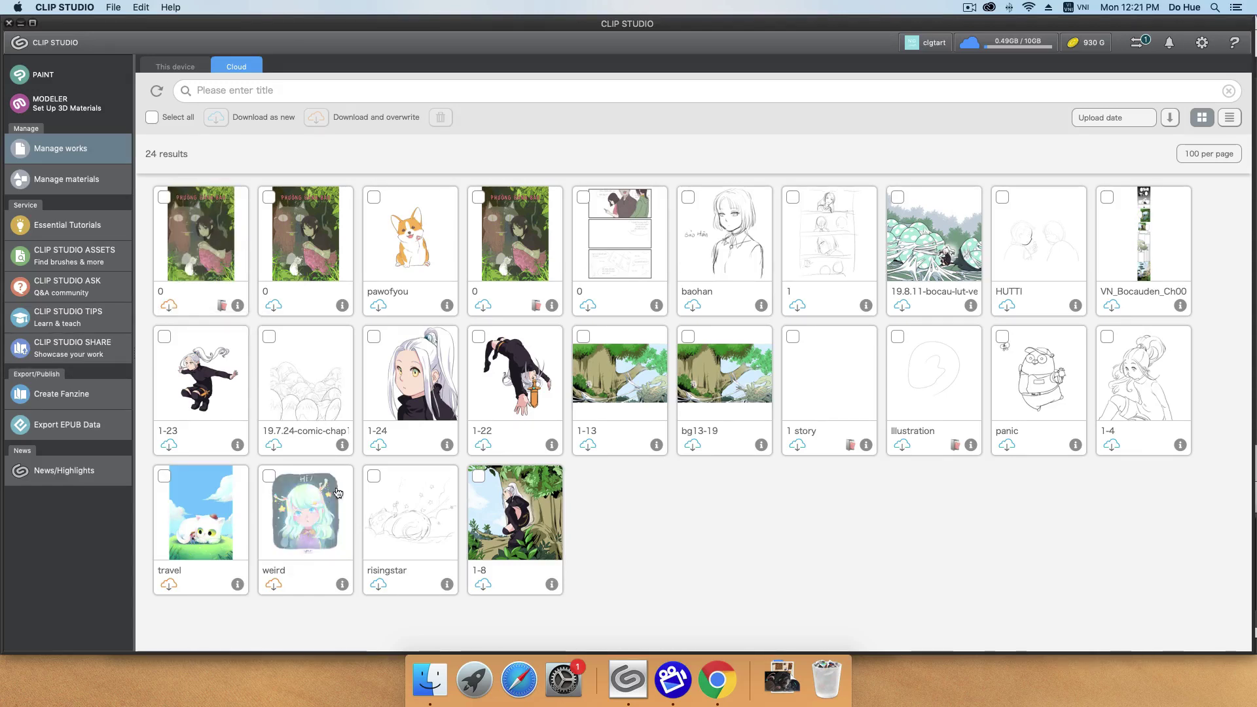
click(169, 585)
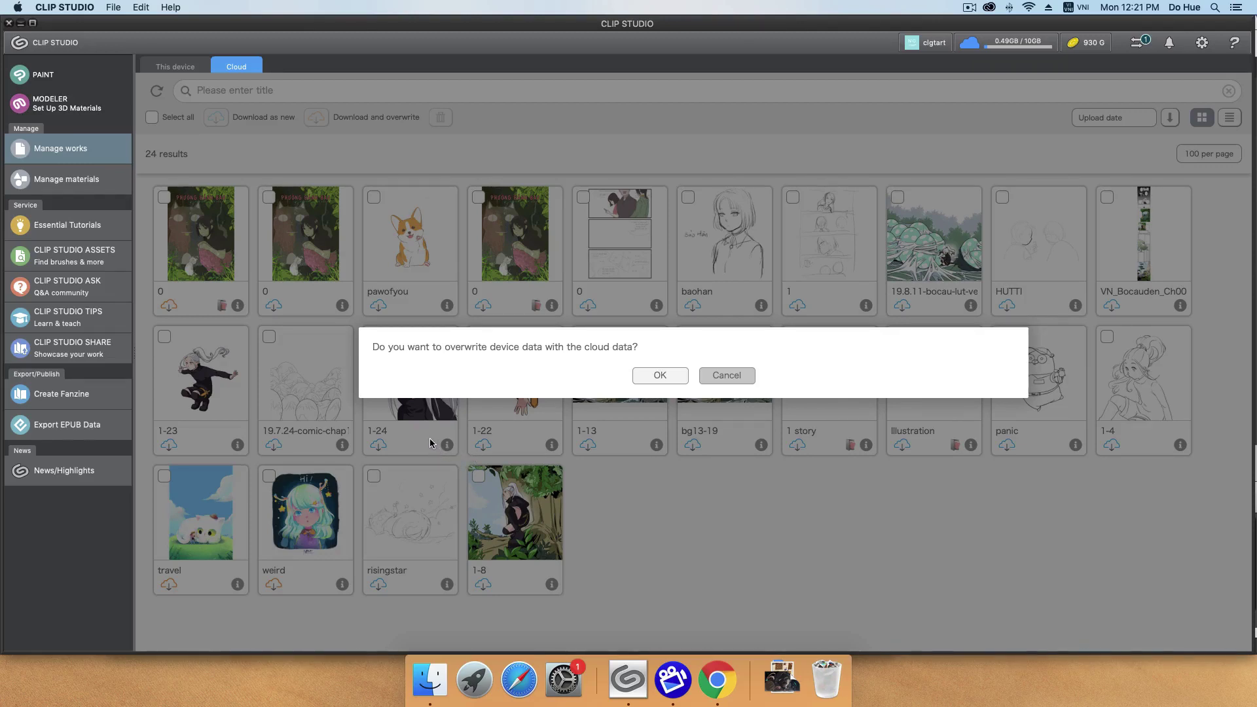
click(656, 379)
- Finish the overwrite confirmation and toggle Select all on and off for the 24 cloud works
click(727, 376)
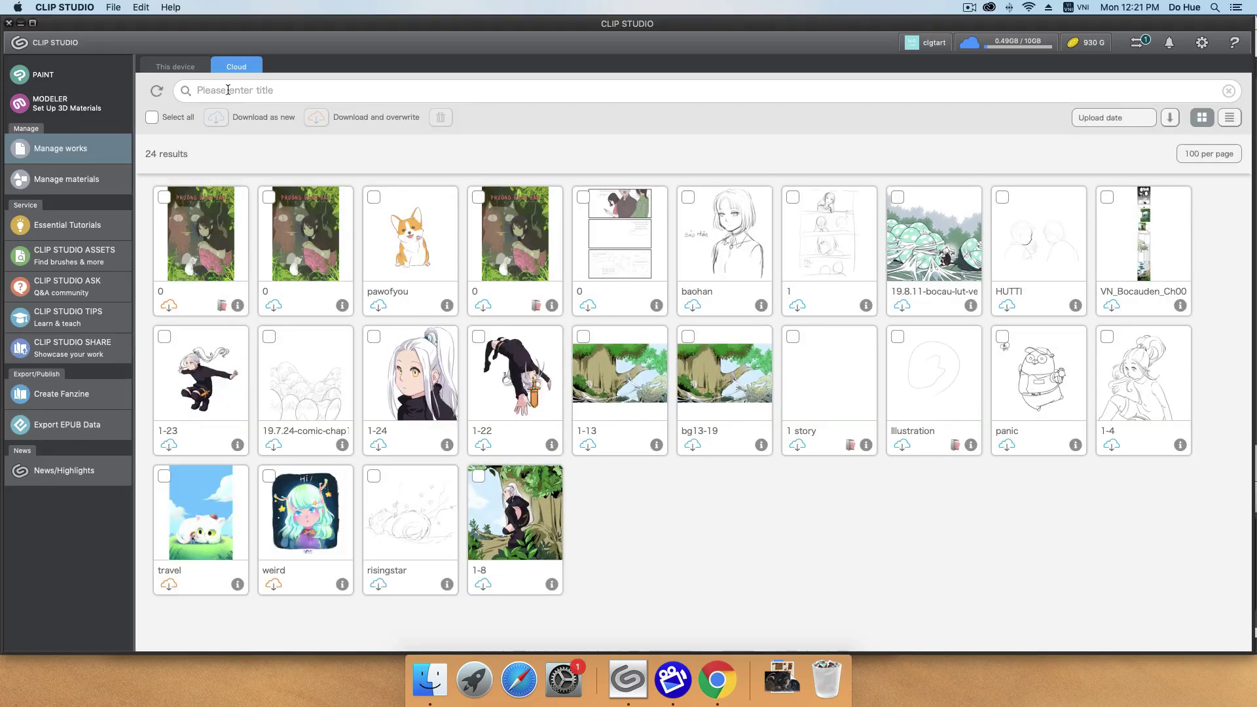
click(151, 118)
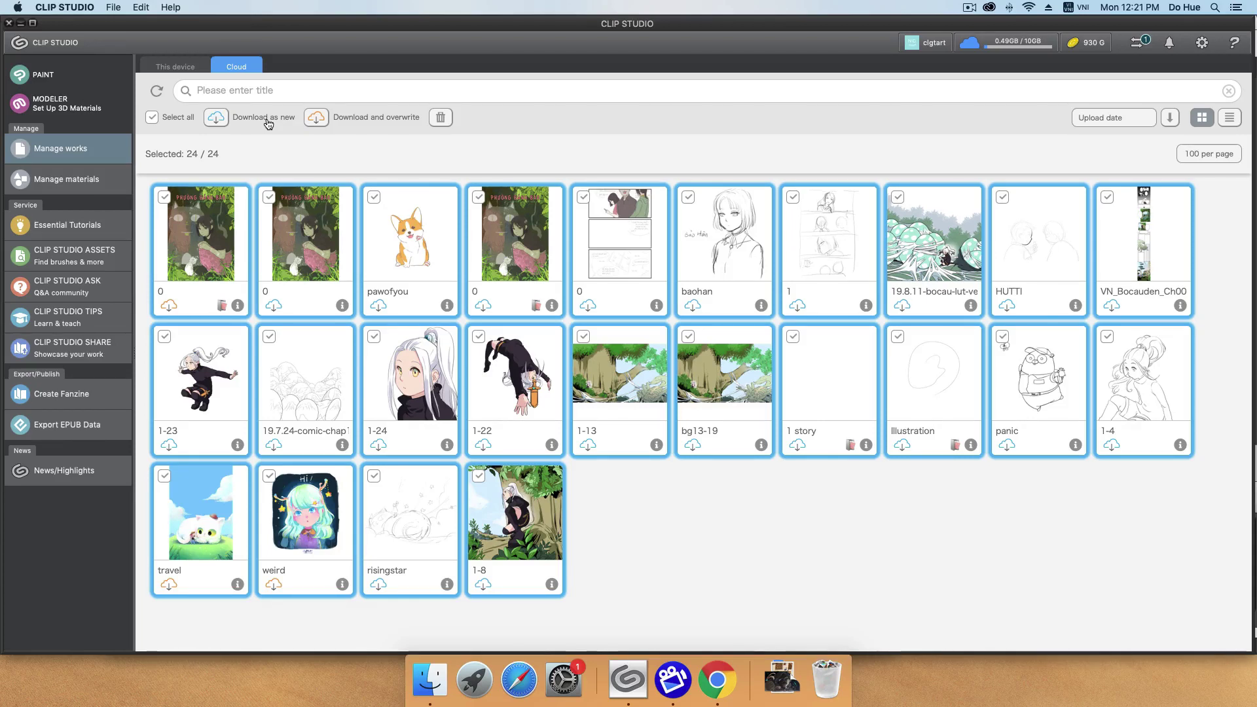
click(154, 119)
click(151, 118)
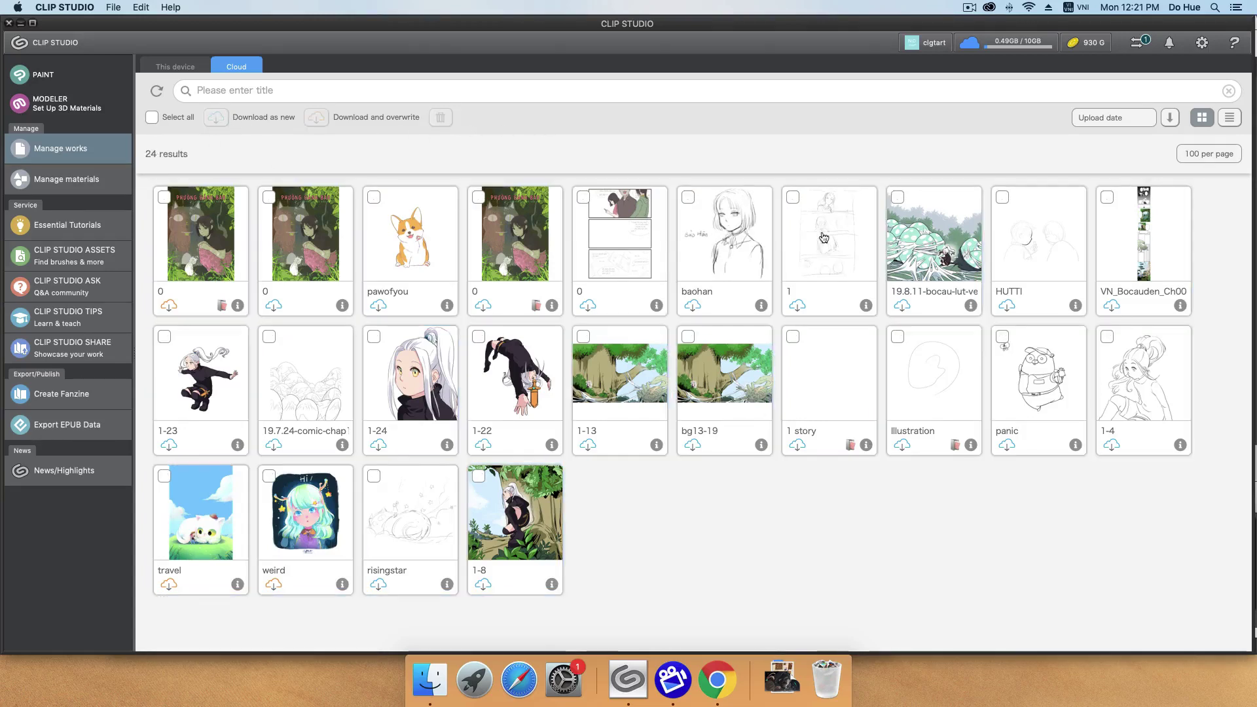
- Delete the HUTTI work from the cloud, leaving 23 results
click(1002, 198)
click(440, 118)
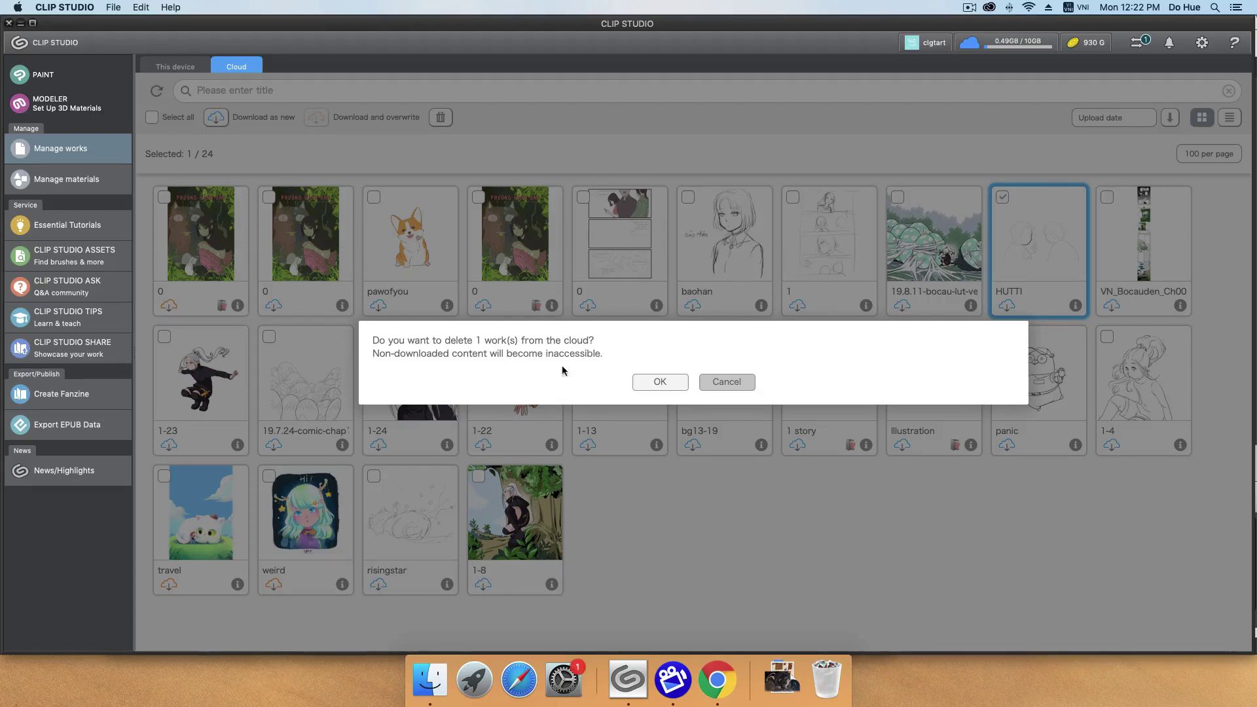
click(658, 385)
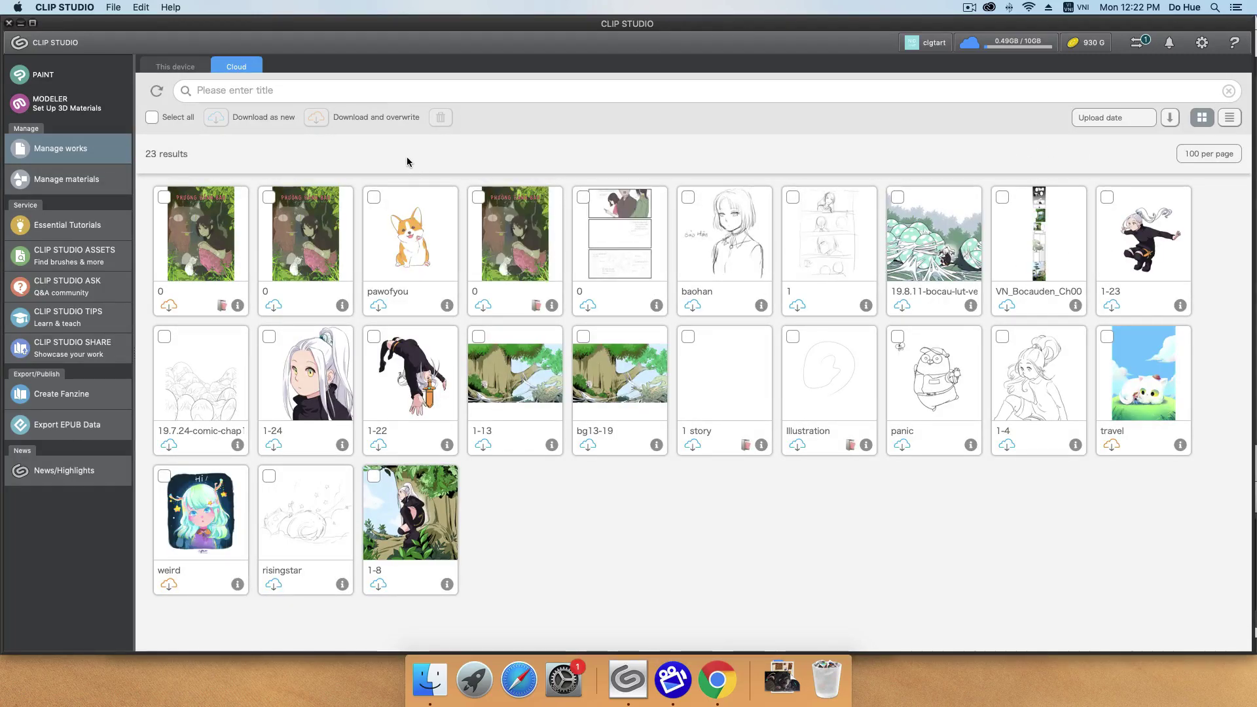
- On This device, switch syncing on for the forget work and confirm adding it to synced items
click(163, 67)
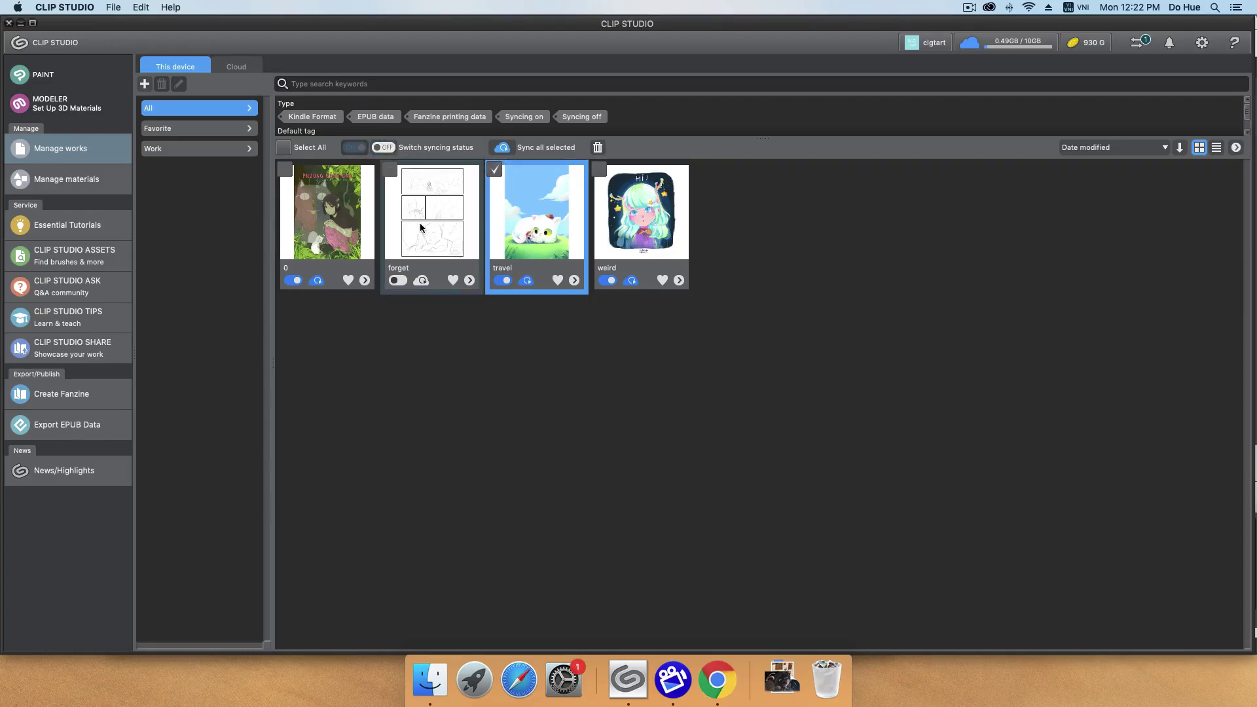
click(397, 282)
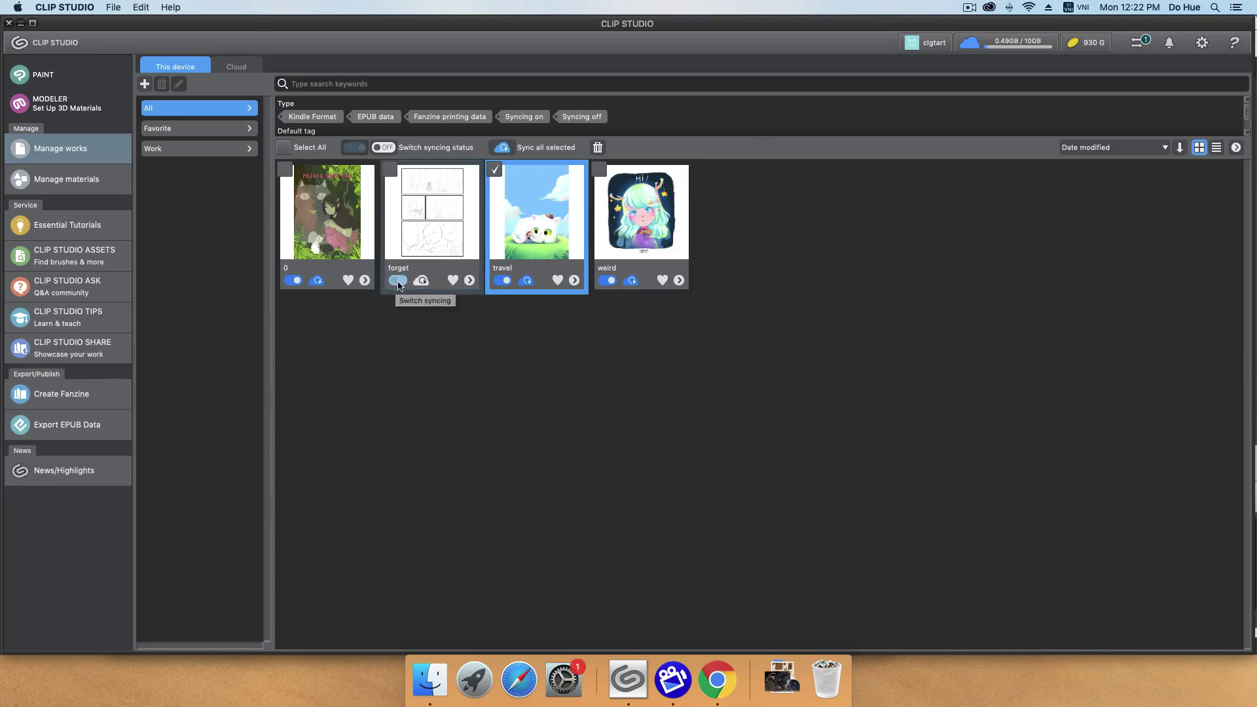
click(398, 282)
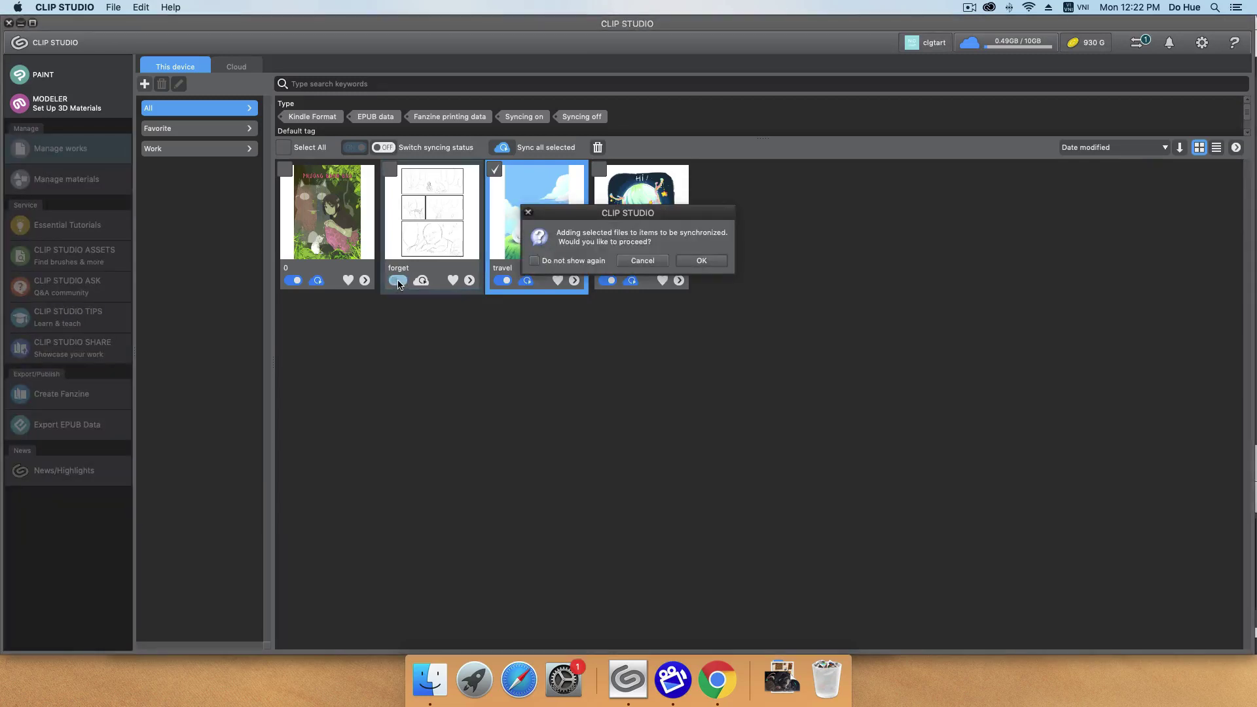
click(704, 262)
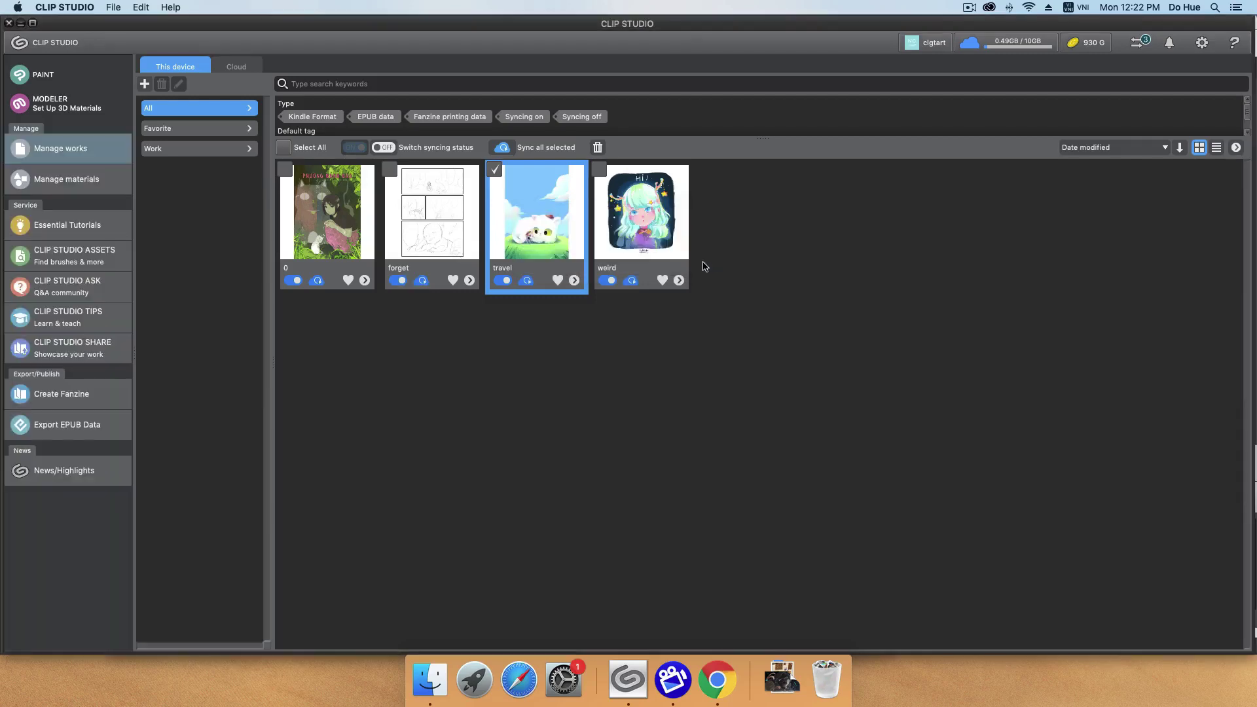
click(229, 69)
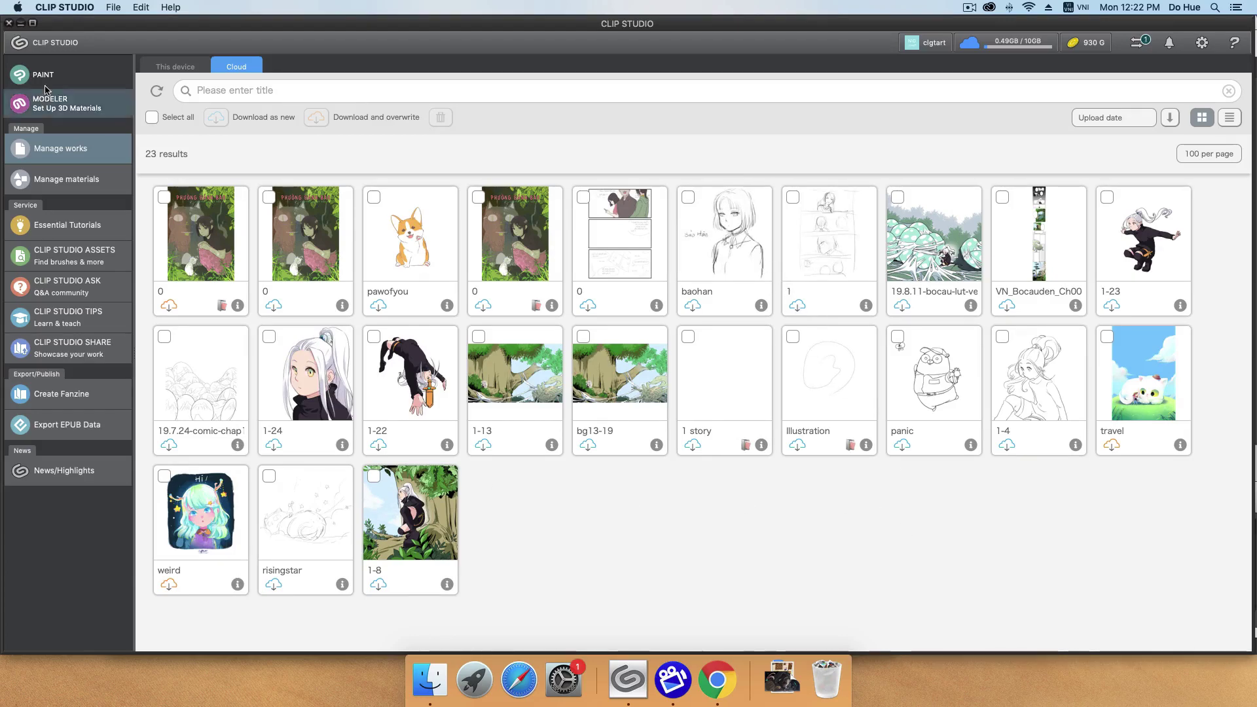
- Sync the forget work and start its pending upload in Communication Management
click(175, 66)
click(461, 227)
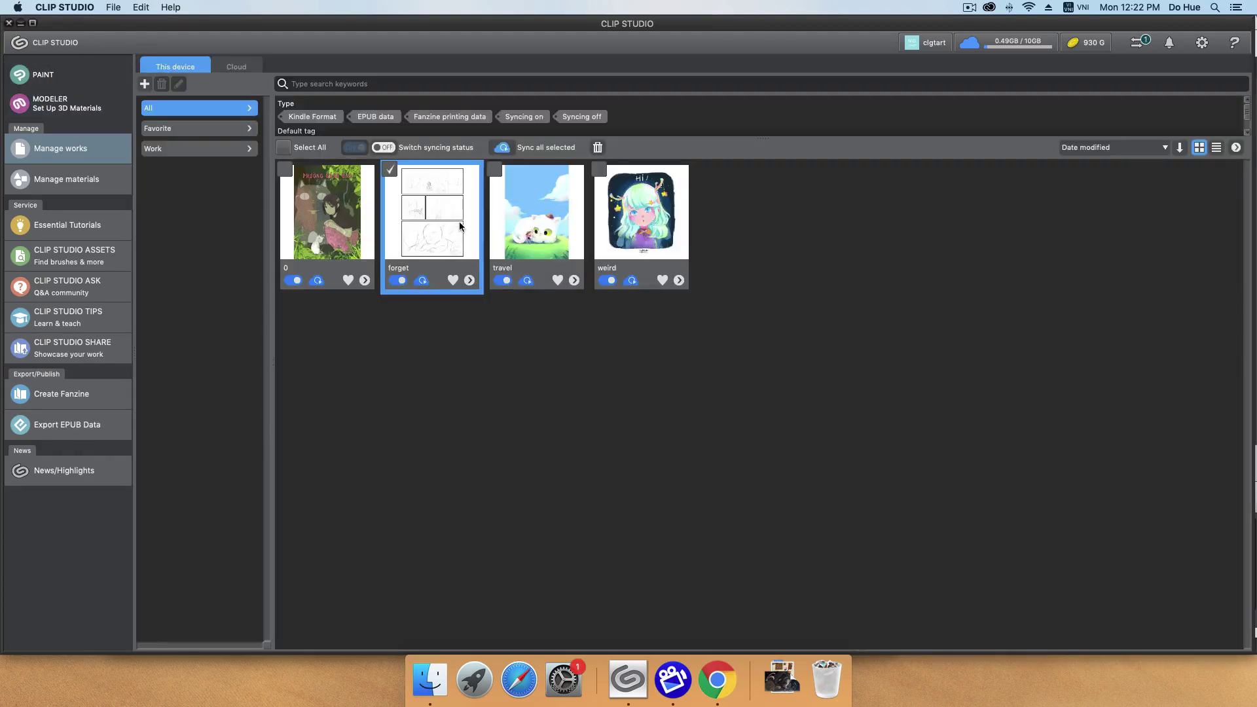
click(519, 150)
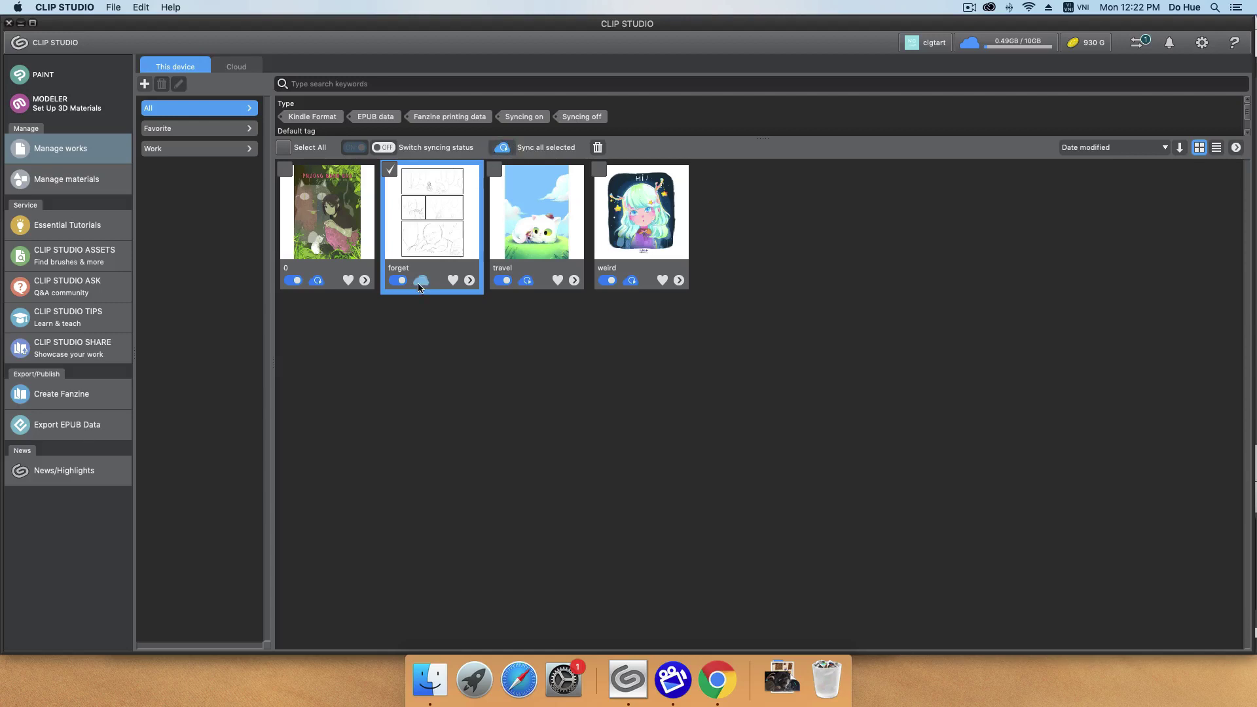
click(1128, 47)
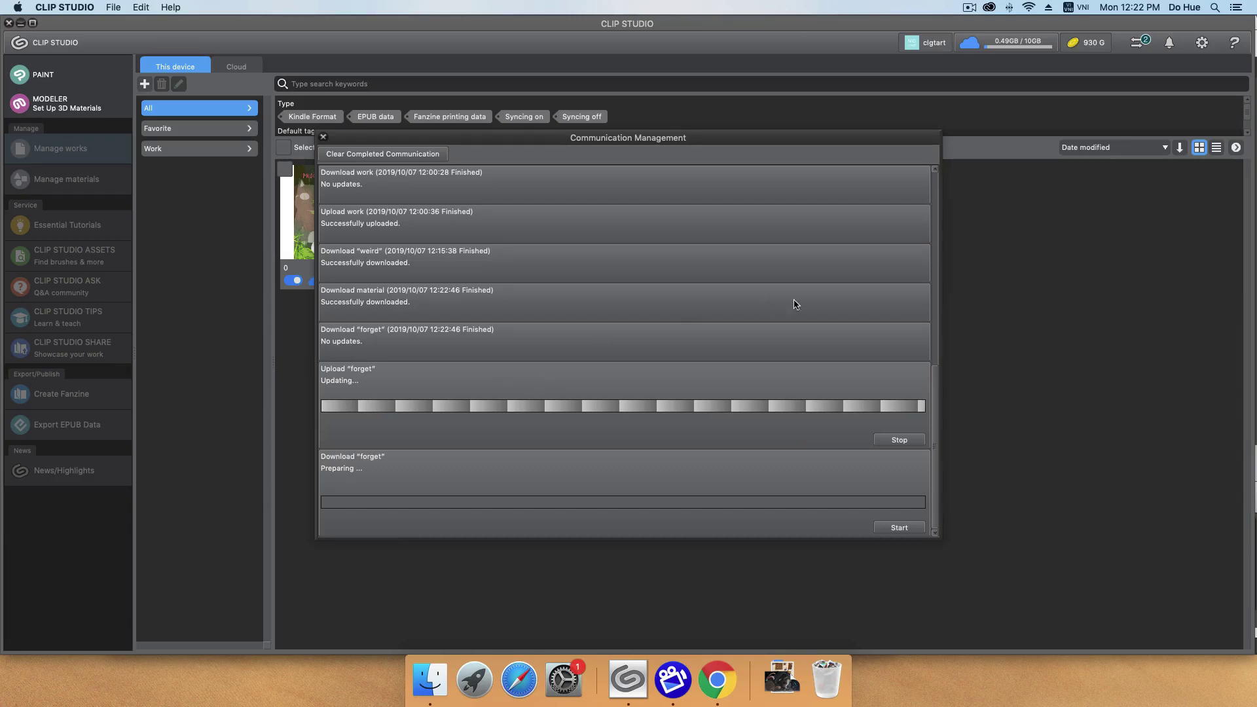
click(911, 527)
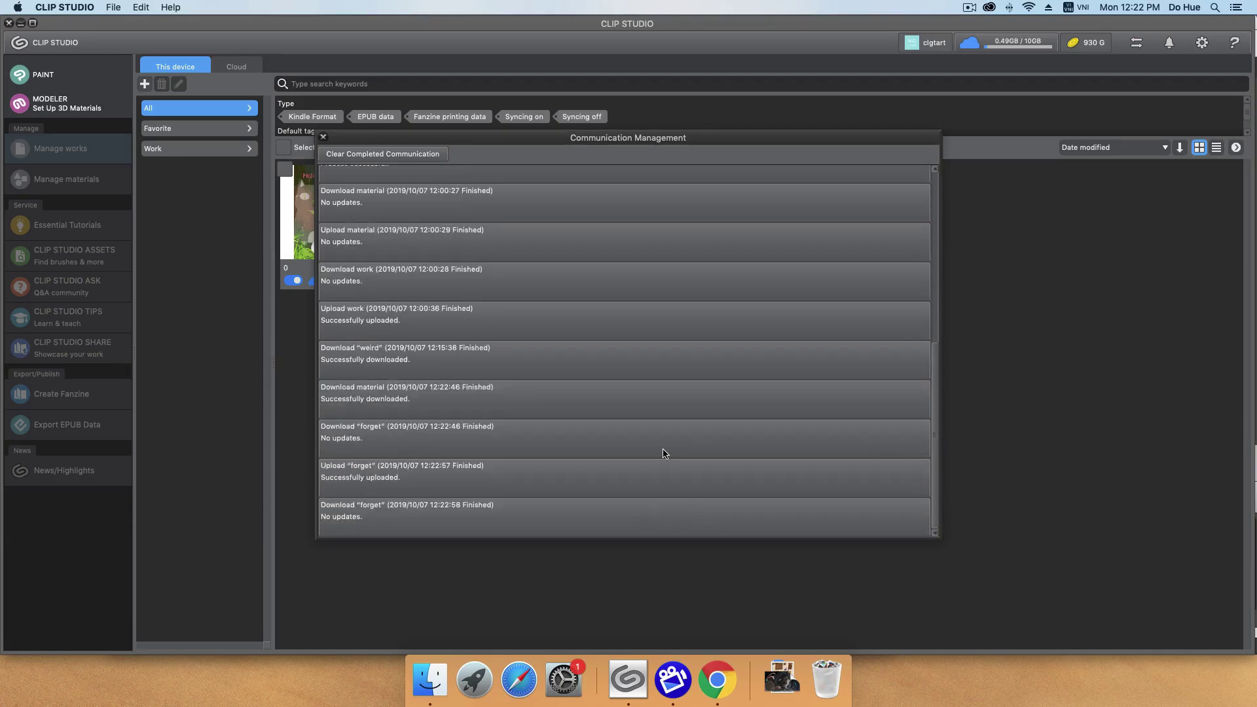
click(323, 136)
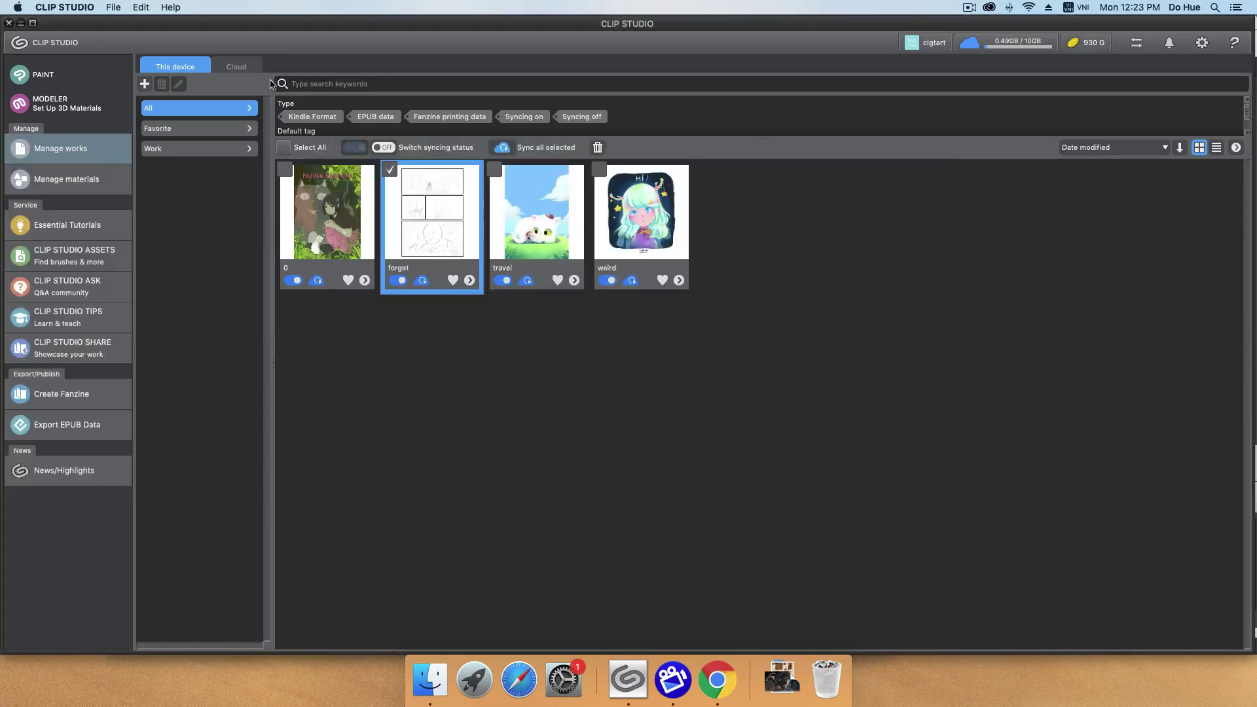
click(236, 67)
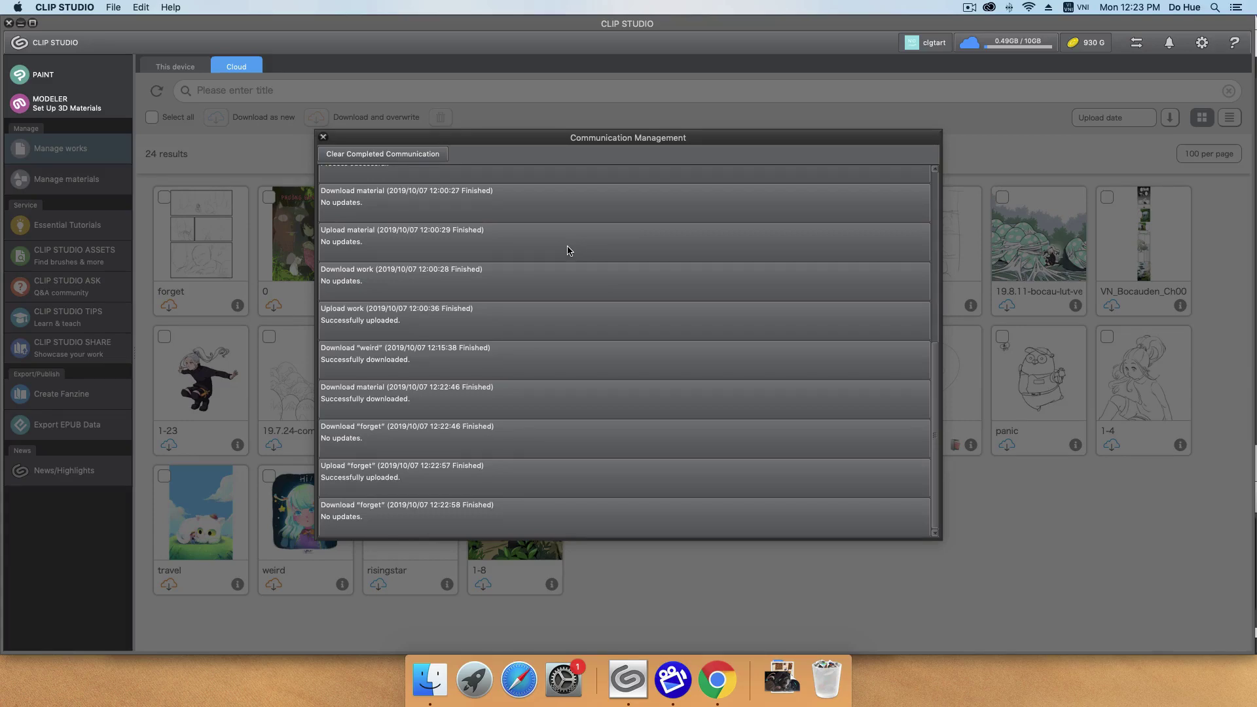
click(323, 138)
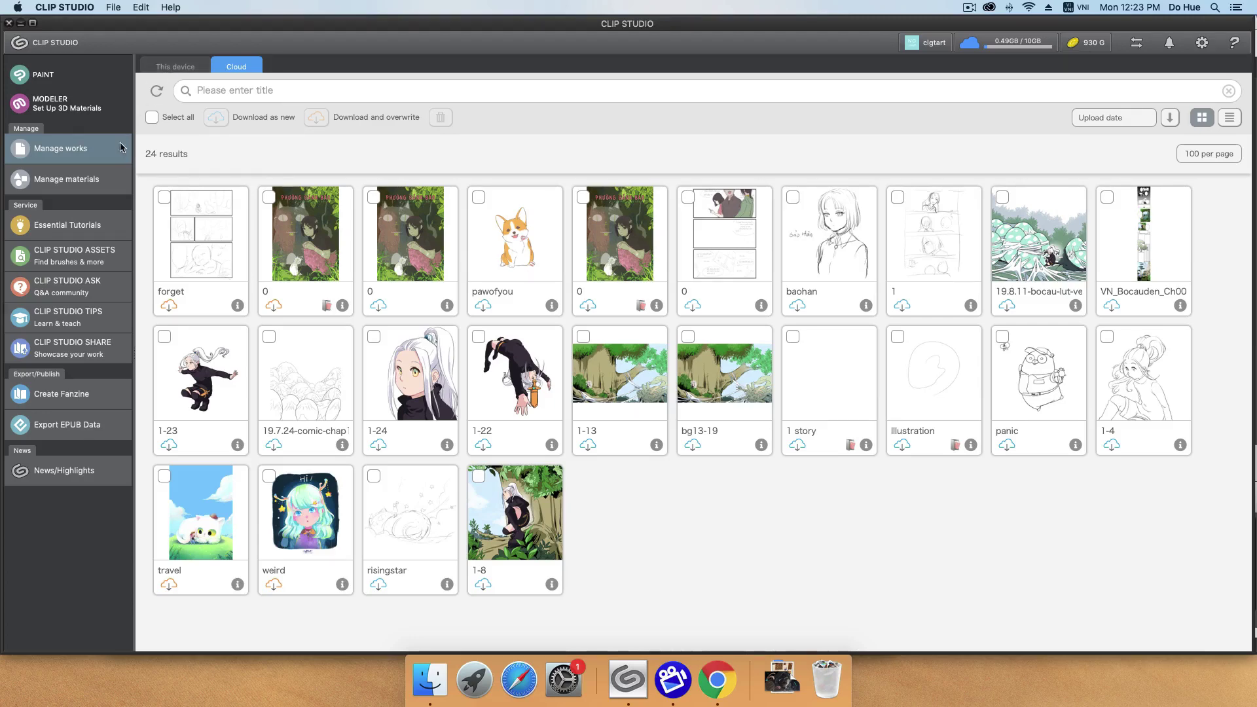
- Show Cloud materials with 'Display materials used in app settings' enabled, listing 145 results
click(95, 187)
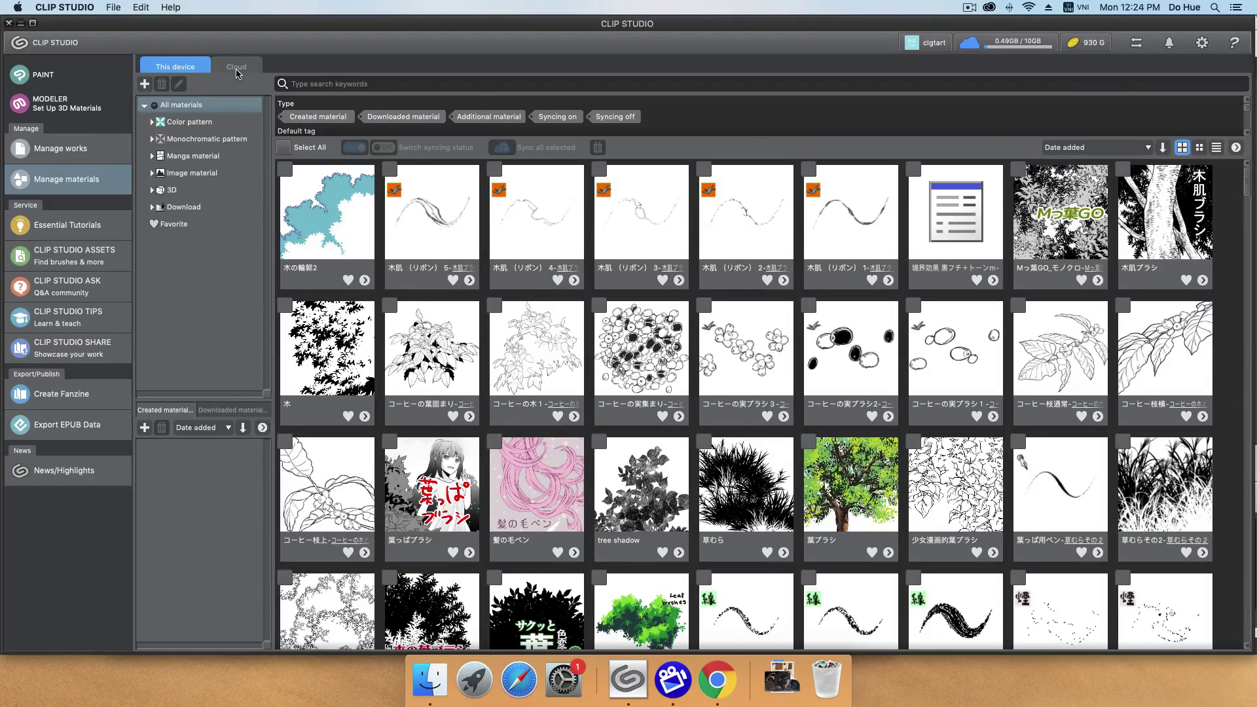
click(239, 68)
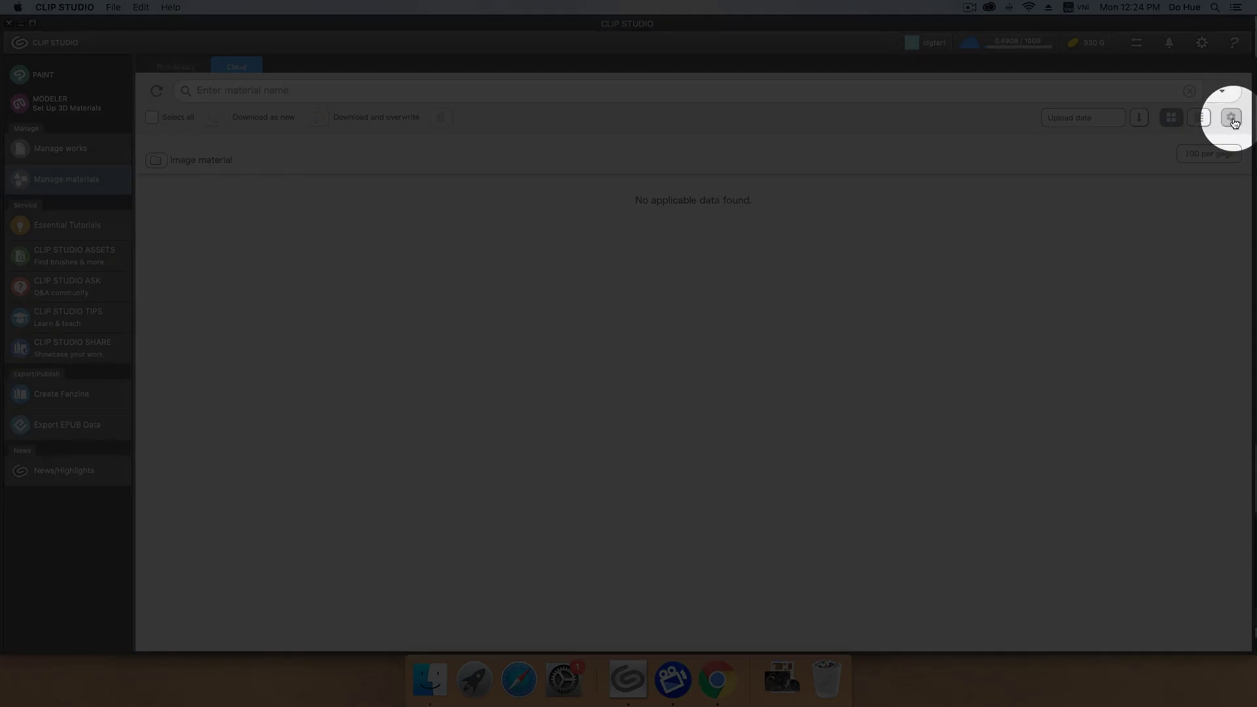
click(1231, 118)
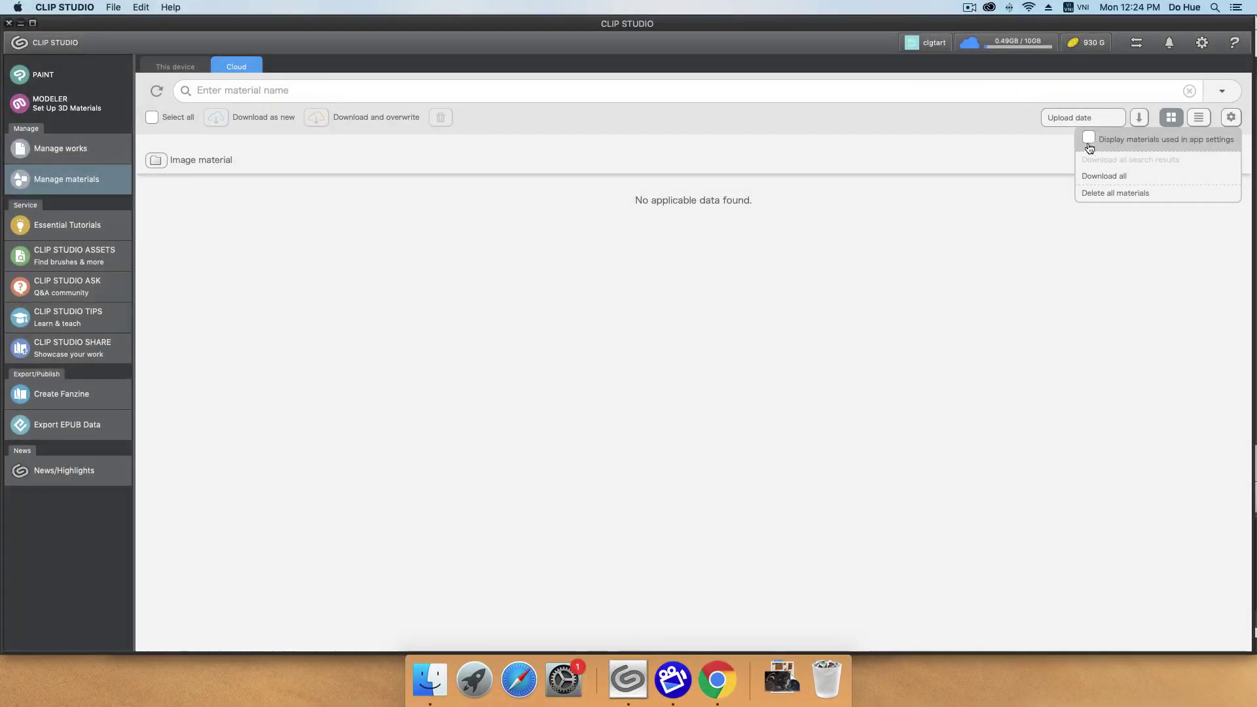
click(1083, 139)
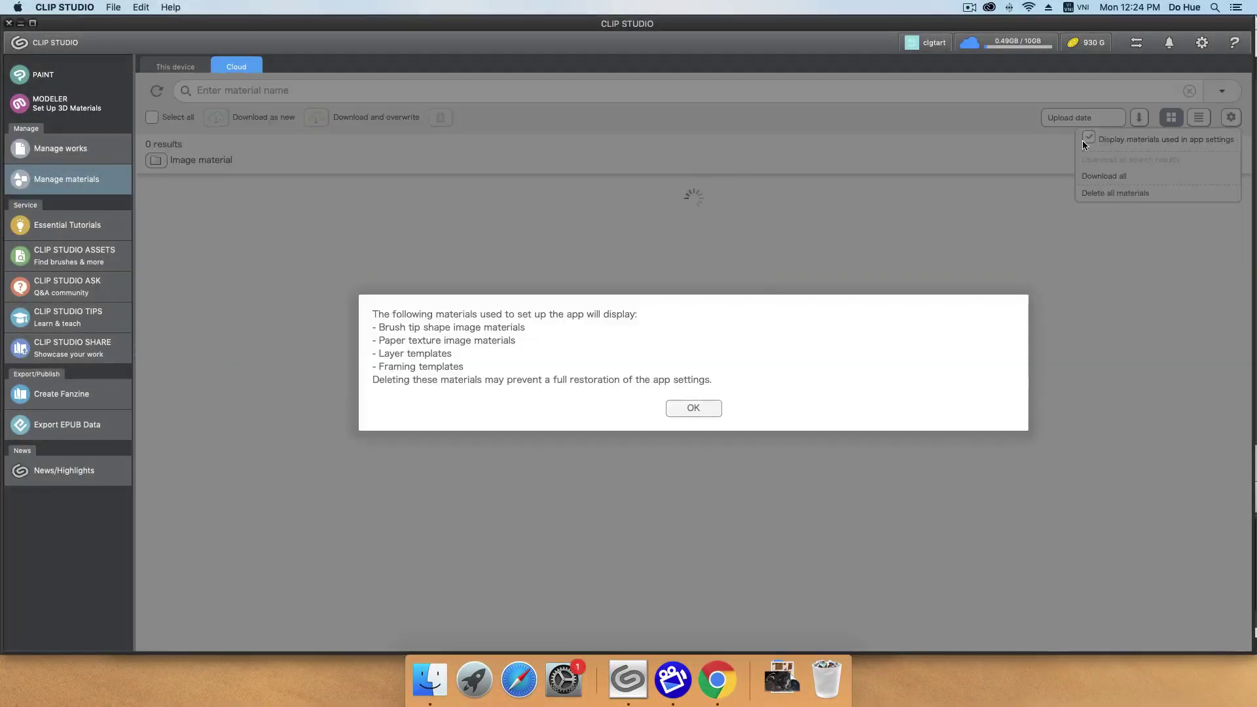
click(694, 410)
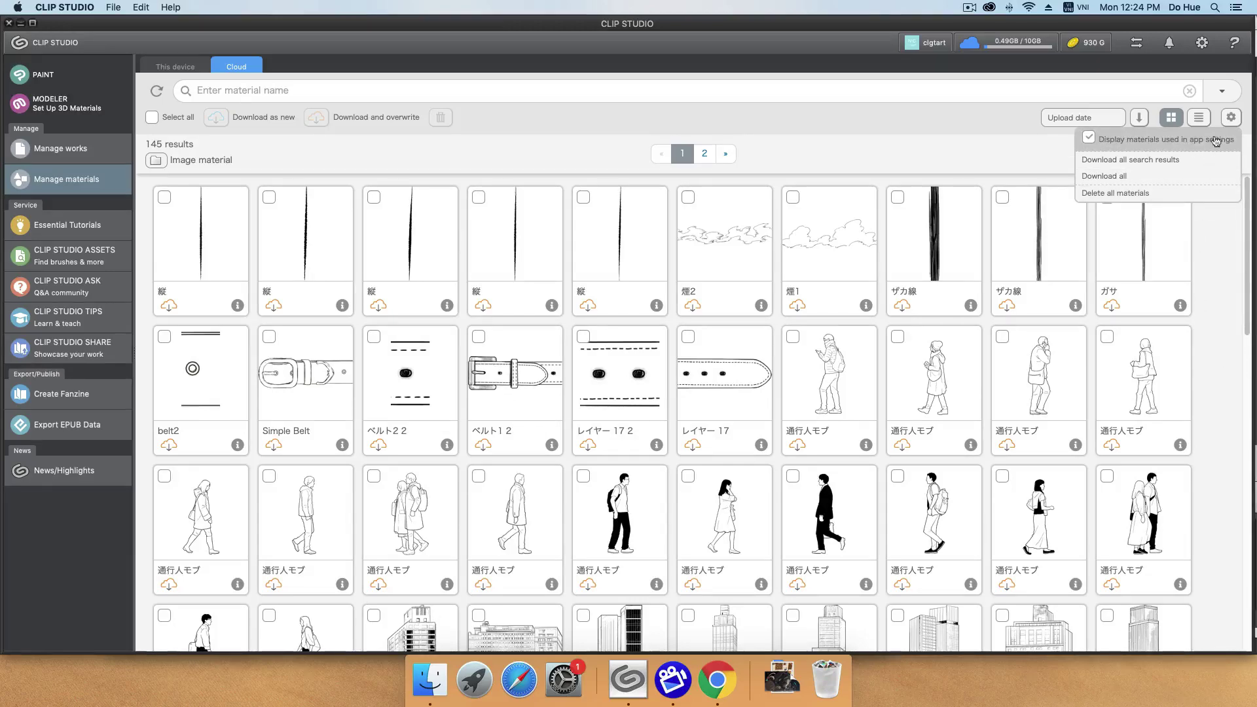
click(1240, 115)
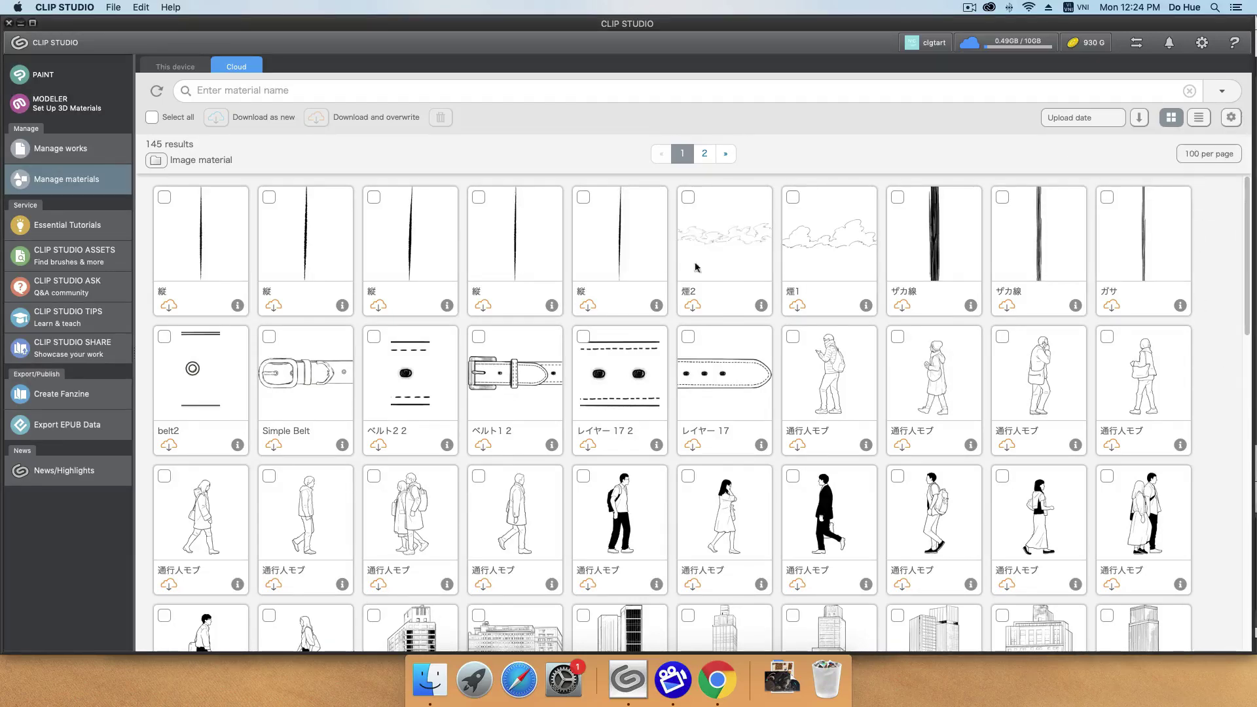
- Select all 45 materials on page 2 of the cloud list and download them as new
scroll(677, 303, down, 1)
scroll(677, 304, down, 10)
click(705, 153)
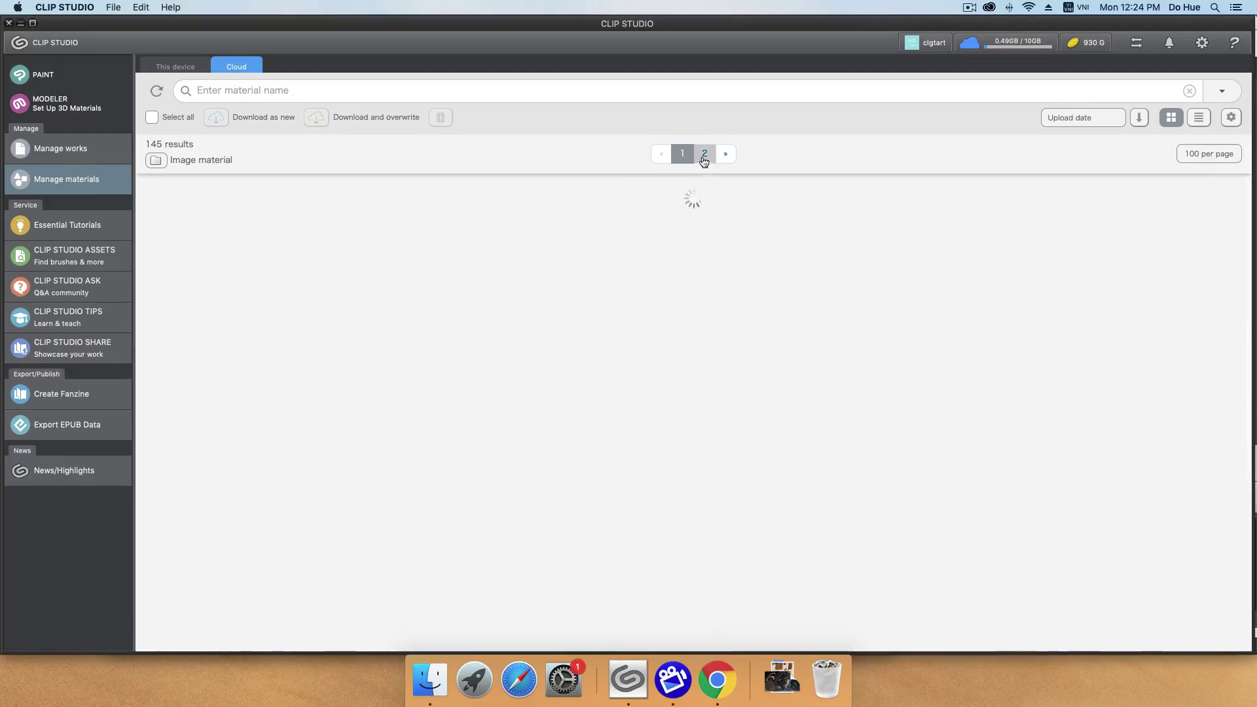
click(152, 117)
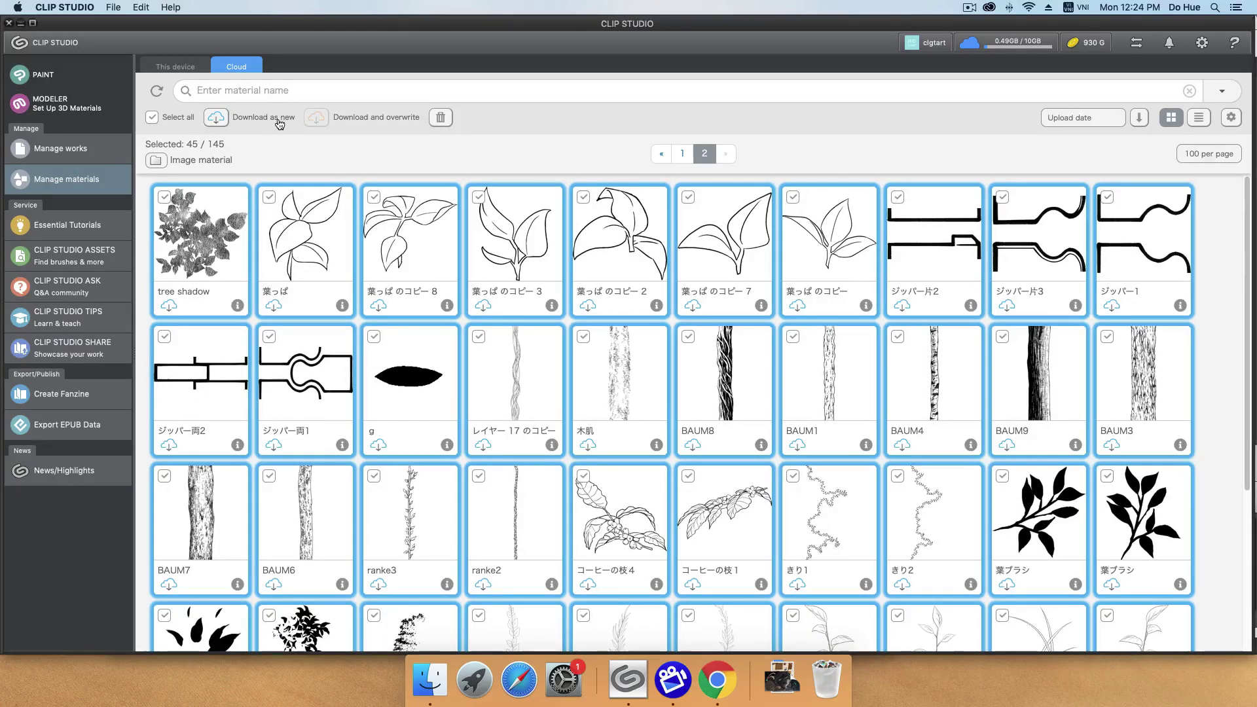
click(223, 119)
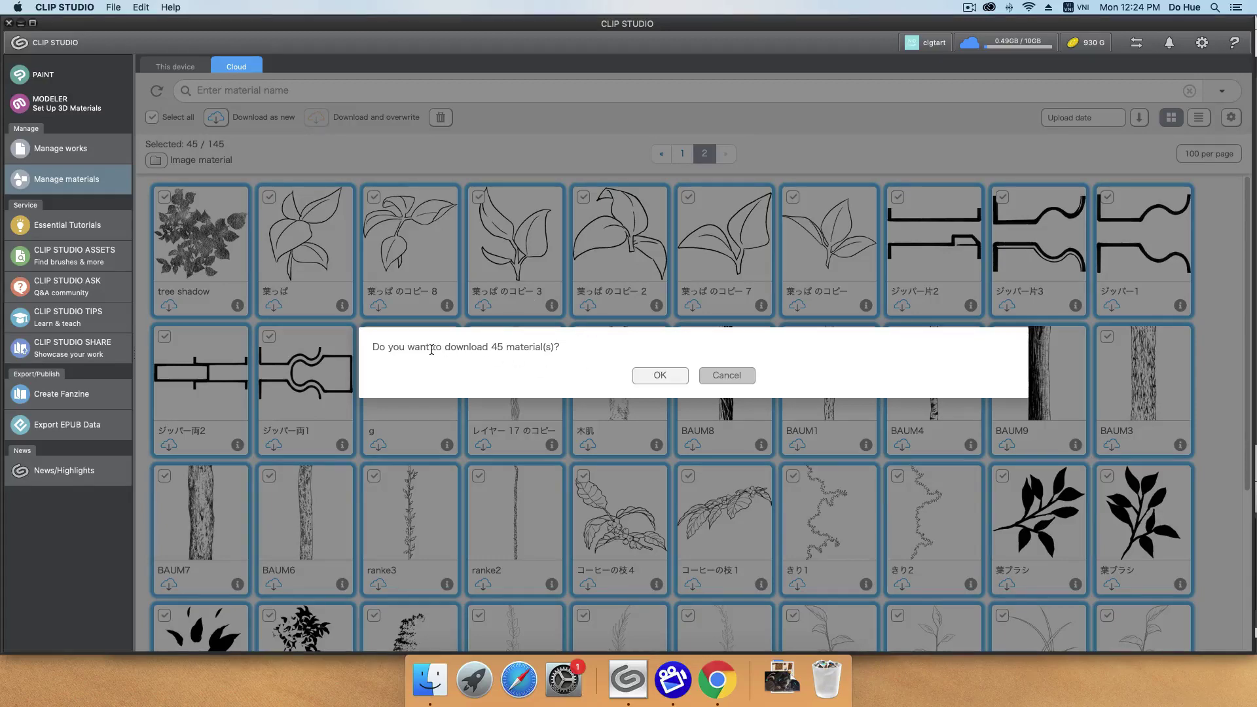
click(659, 375)
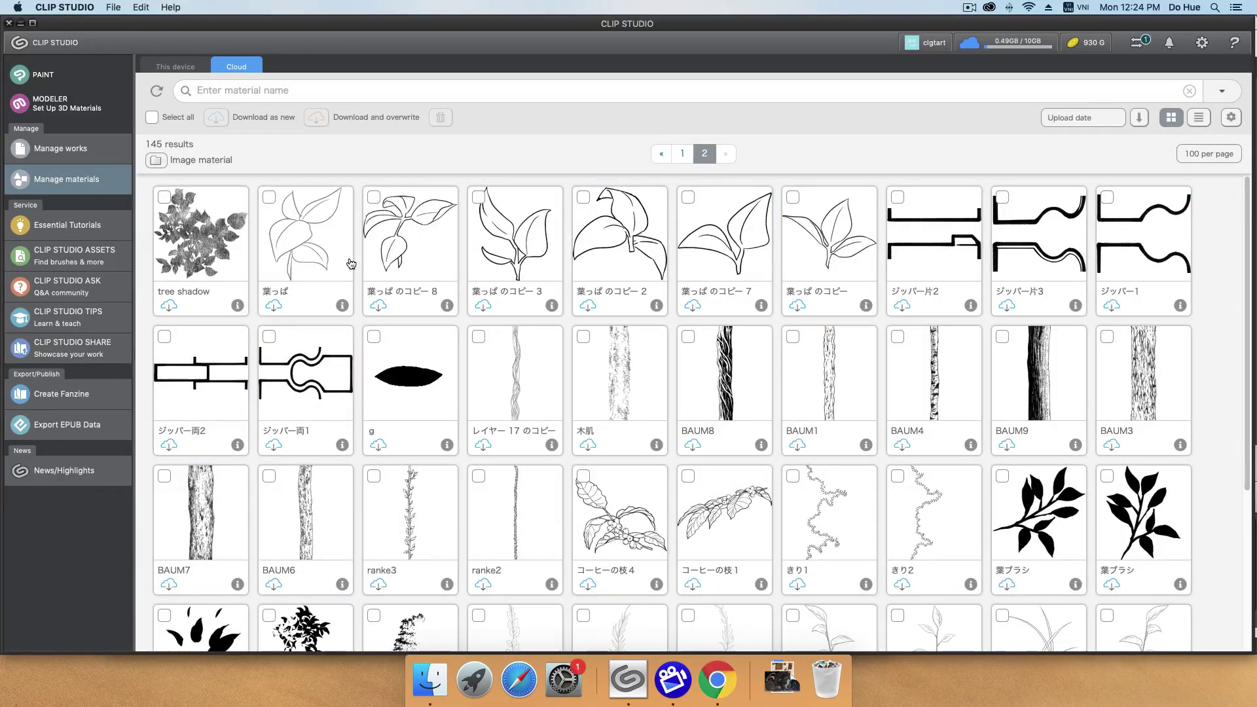